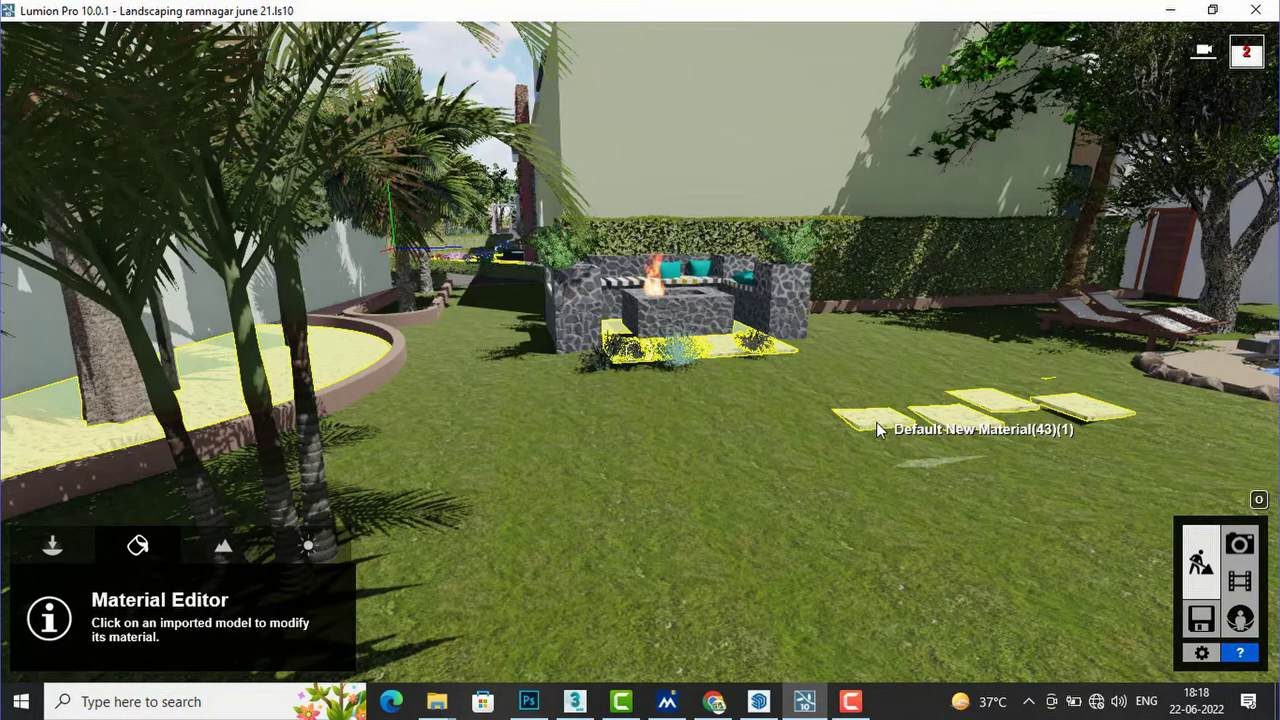
Step: Open the stepping stones' material and view the custom material types in the material library
{"action": "left_click", "coordinate": [878, 428]}
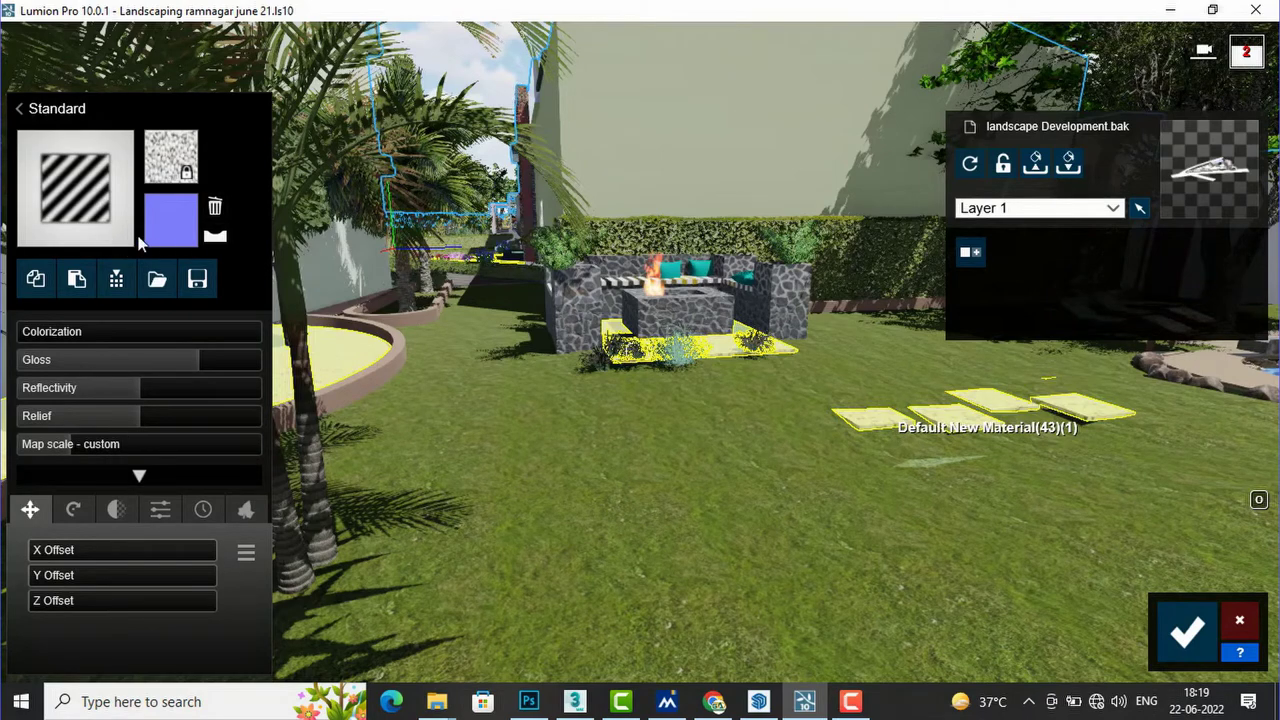
{"action": "left_click", "coordinate": [74, 177]}
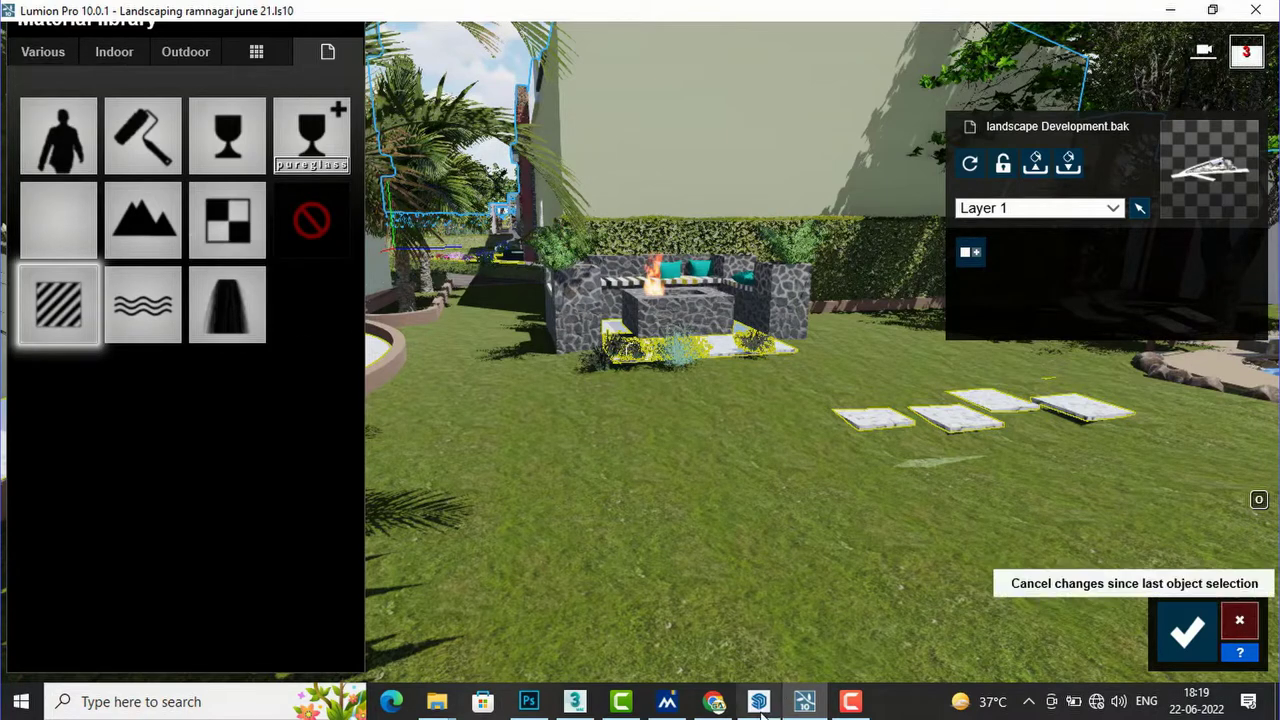
Step: Switch to SketchUp and import PngItem_1291389.png from Downloads with all supported file types shown
{"action": "mouse_move", "coordinate": [760, 700]}
{"action": "left_click", "coordinate": [740, 615]}
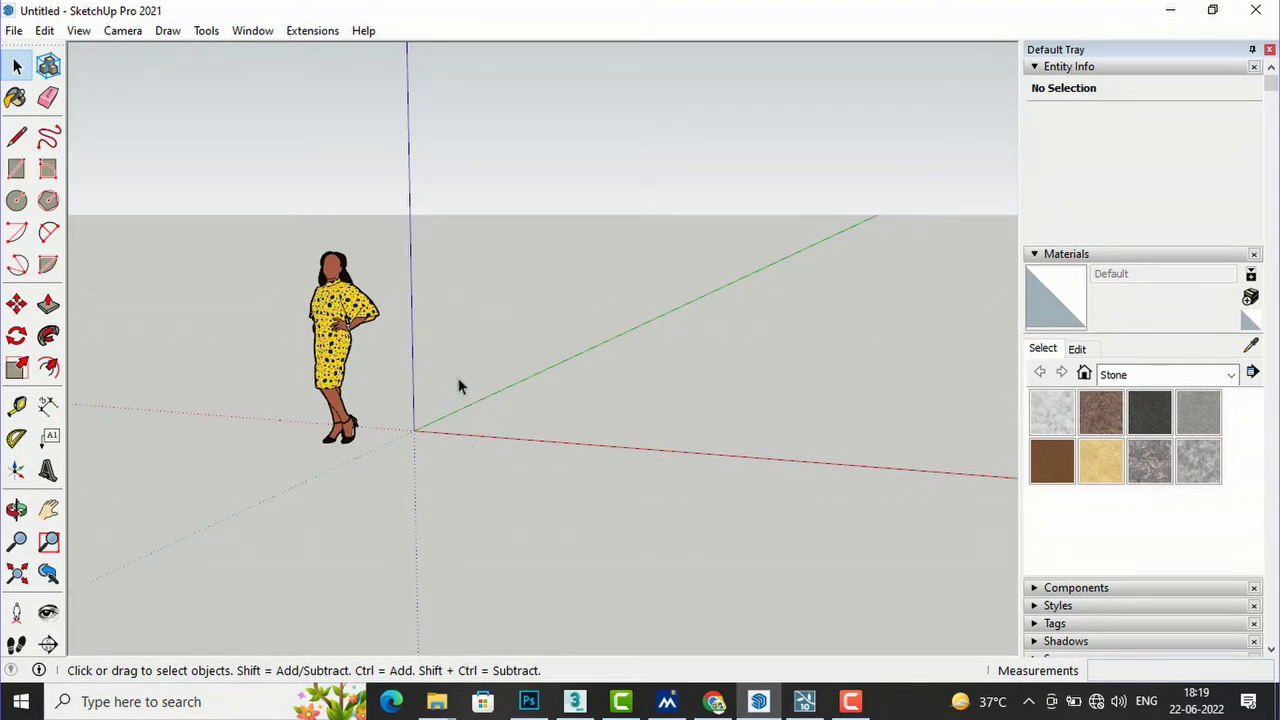
{"action": "left_click", "coordinate": [14, 31]}
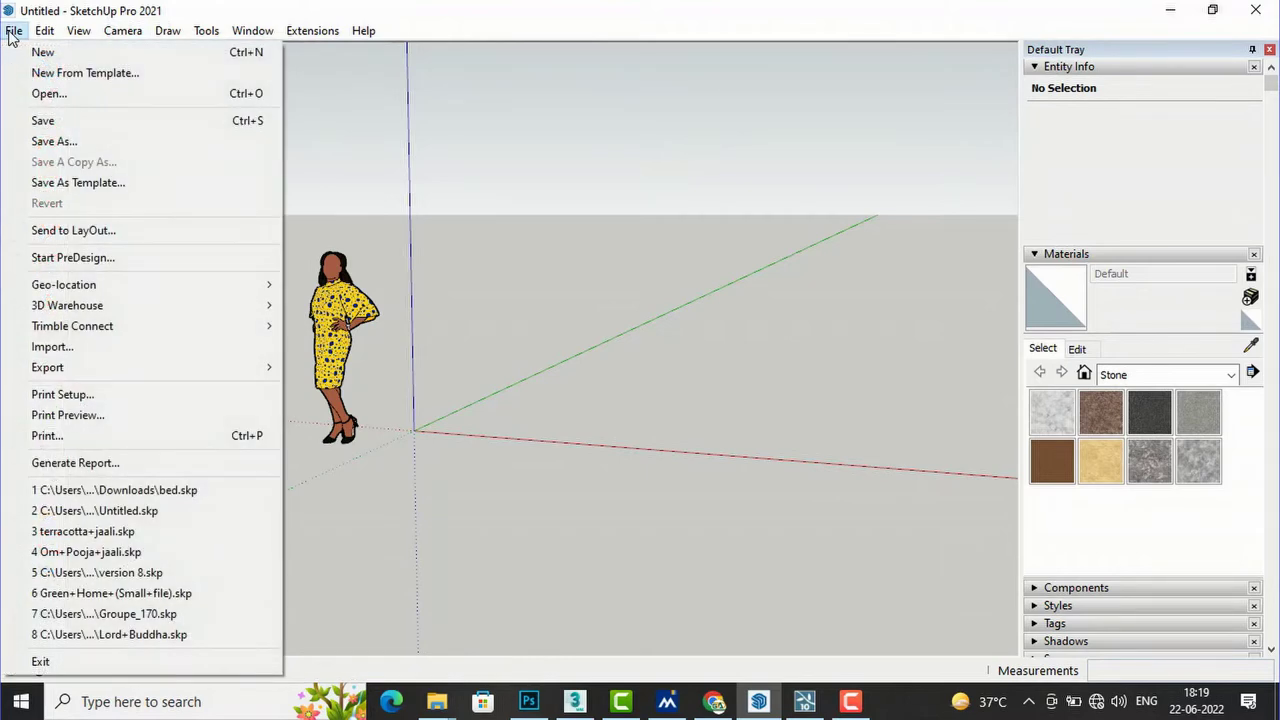
{"action": "left_click", "coordinate": [29, 346]}
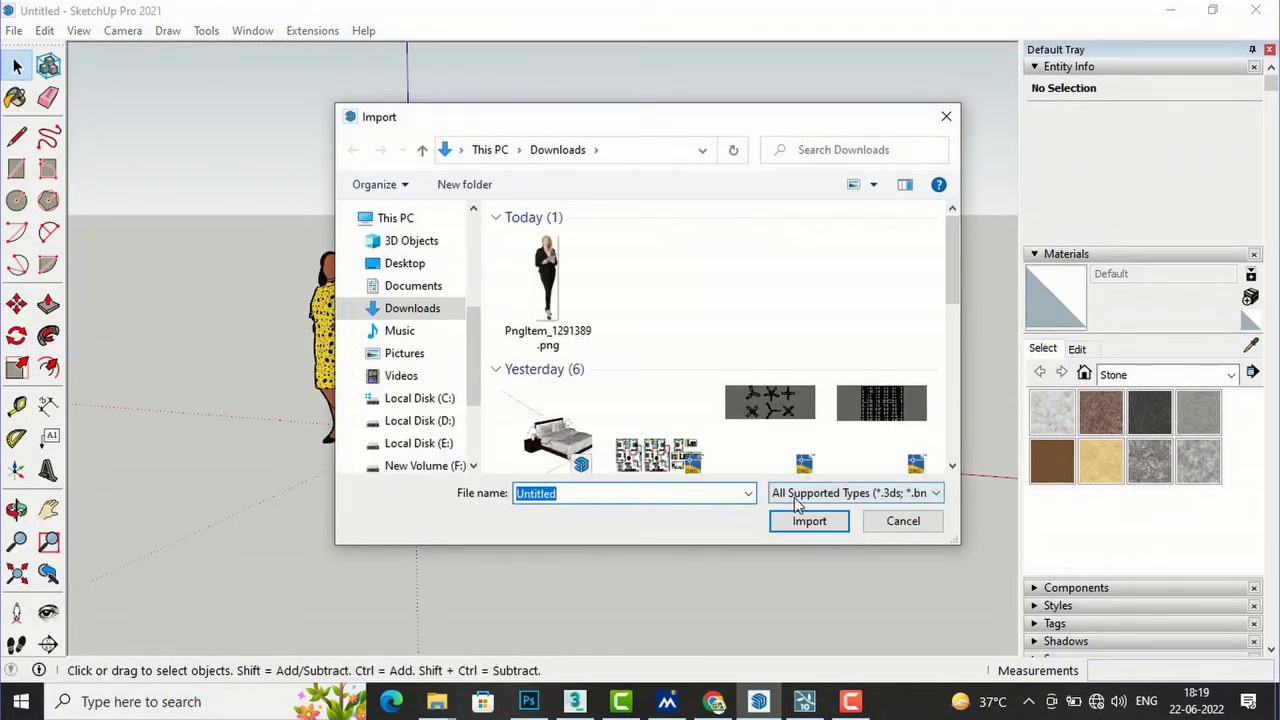
{"action": "left_click", "coordinate": [796, 496]}
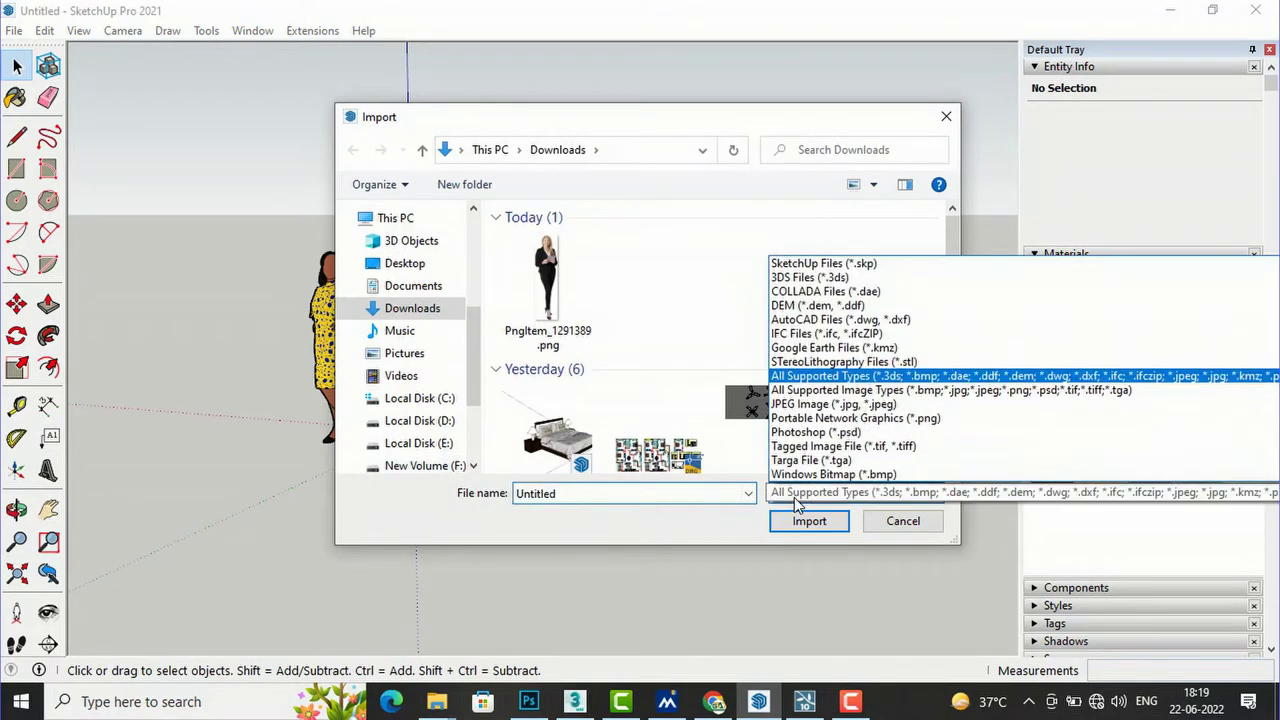
{"action": "left_click", "coordinate": [817, 380]}
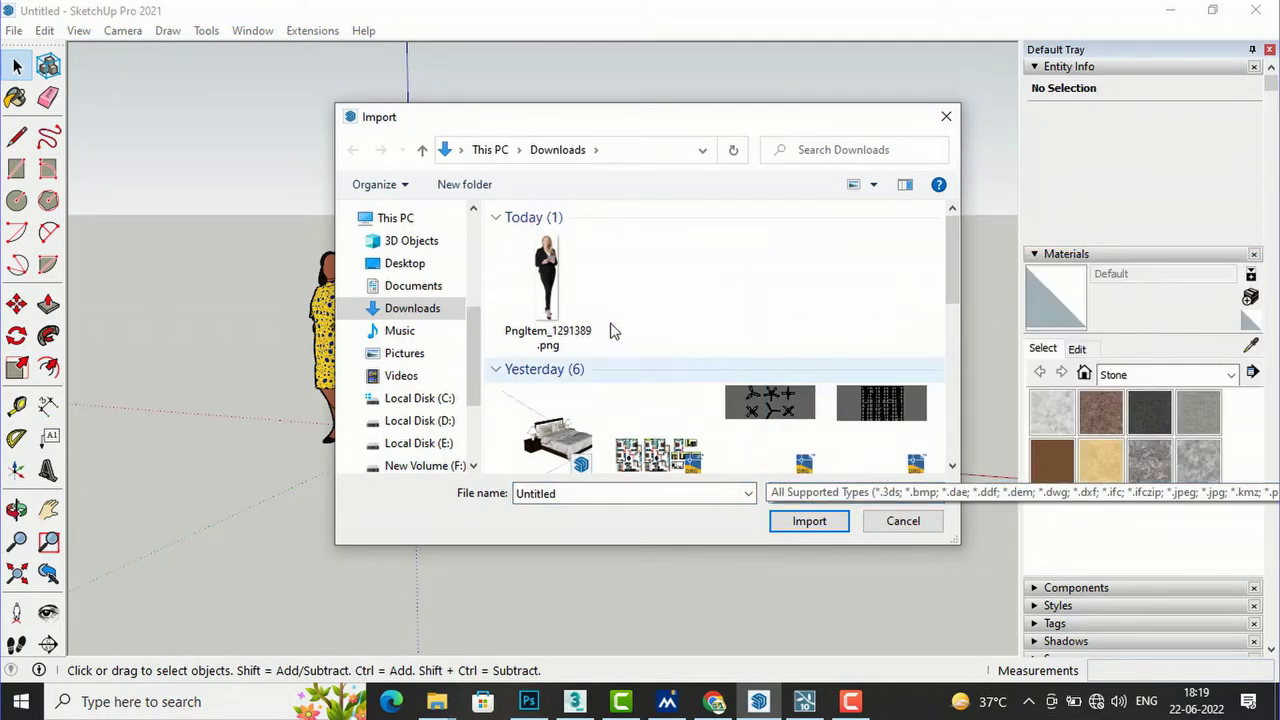
{"action": "left_click", "coordinate": [537, 288]}
{"action": "left_click", "coordinate": [816, 588]}
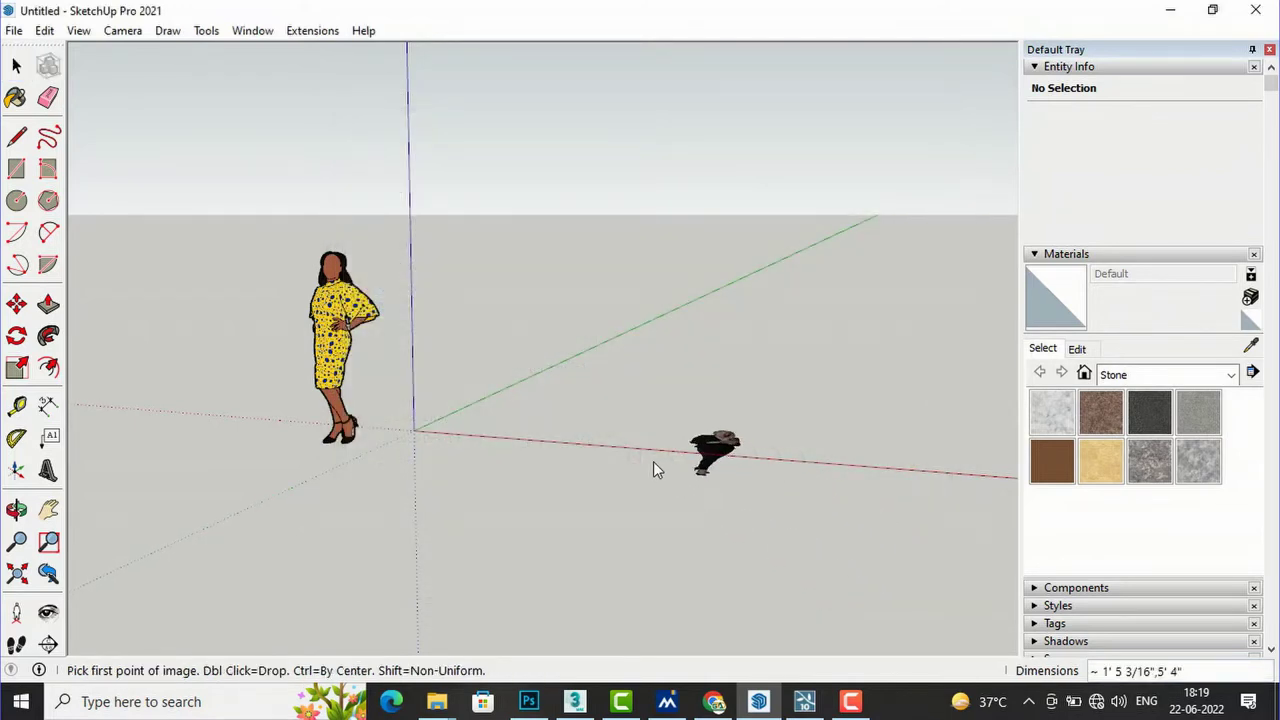
Step: Place the imported image flat on the ground with its corner at the origin and its length along the green axis
{"action": "scroll", "coordinate": [653, 465], "scroll_direction": "up", "scroll_amount": 2}
{"action": "scroll", "coordinate": [652, 462], "scroll_direction": "up", "scroll_amount": 3}
{"action": "scroll", "coordinate": [779, 558], "scroll_direction": "down", "scroll_amount": 1}
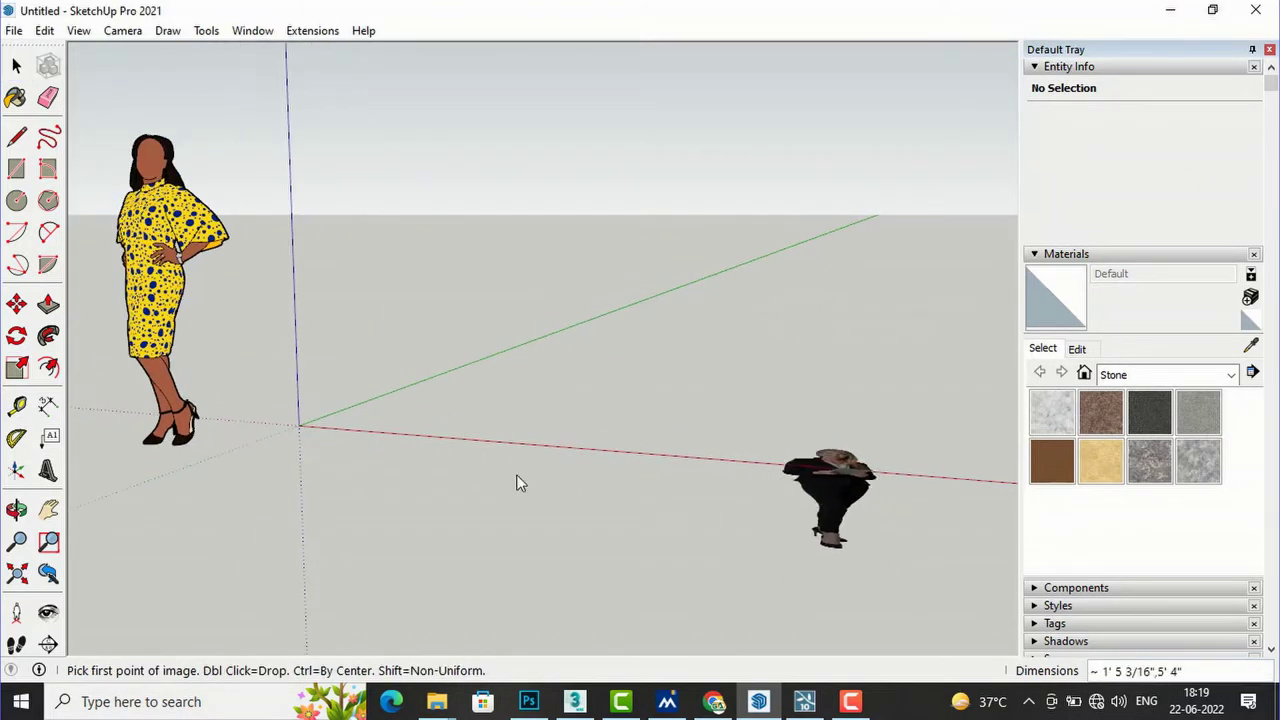
{"action": "scroll", "coordinate": [400, 440], "scroll_direction": "up", "scroll_amount": 2}
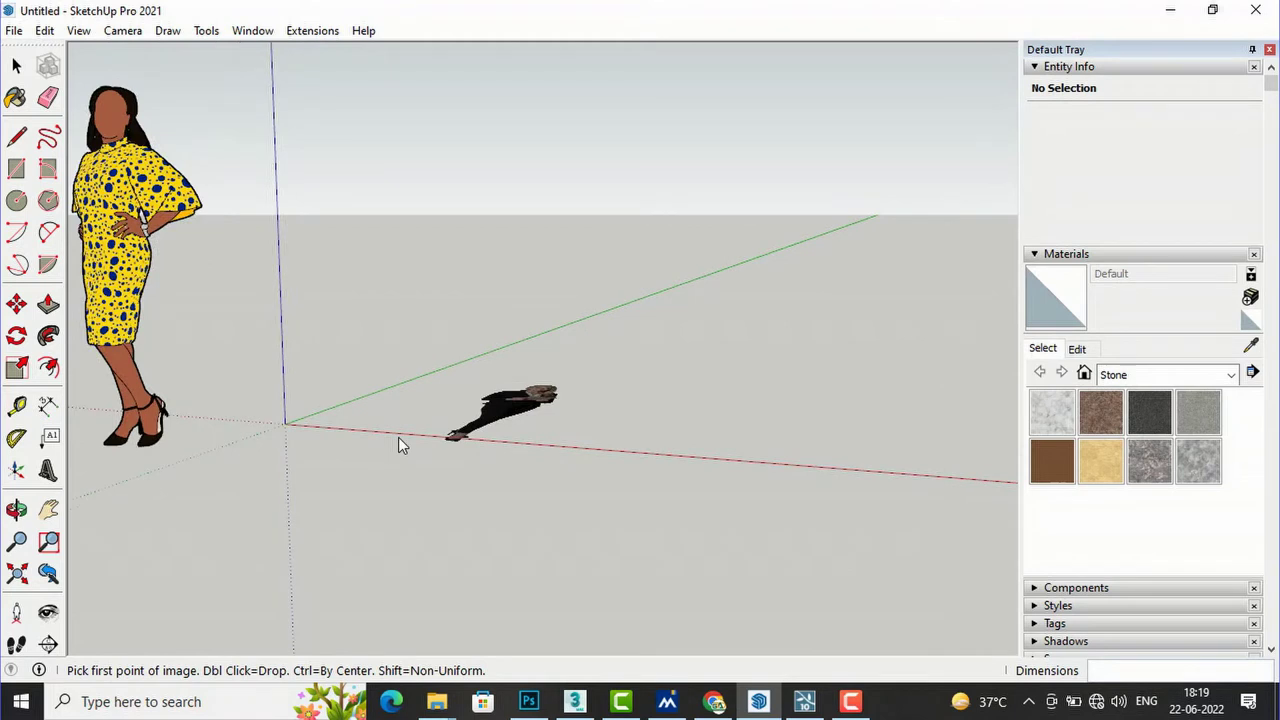
{"action": "left_click", "coordinate": [287, 425]}
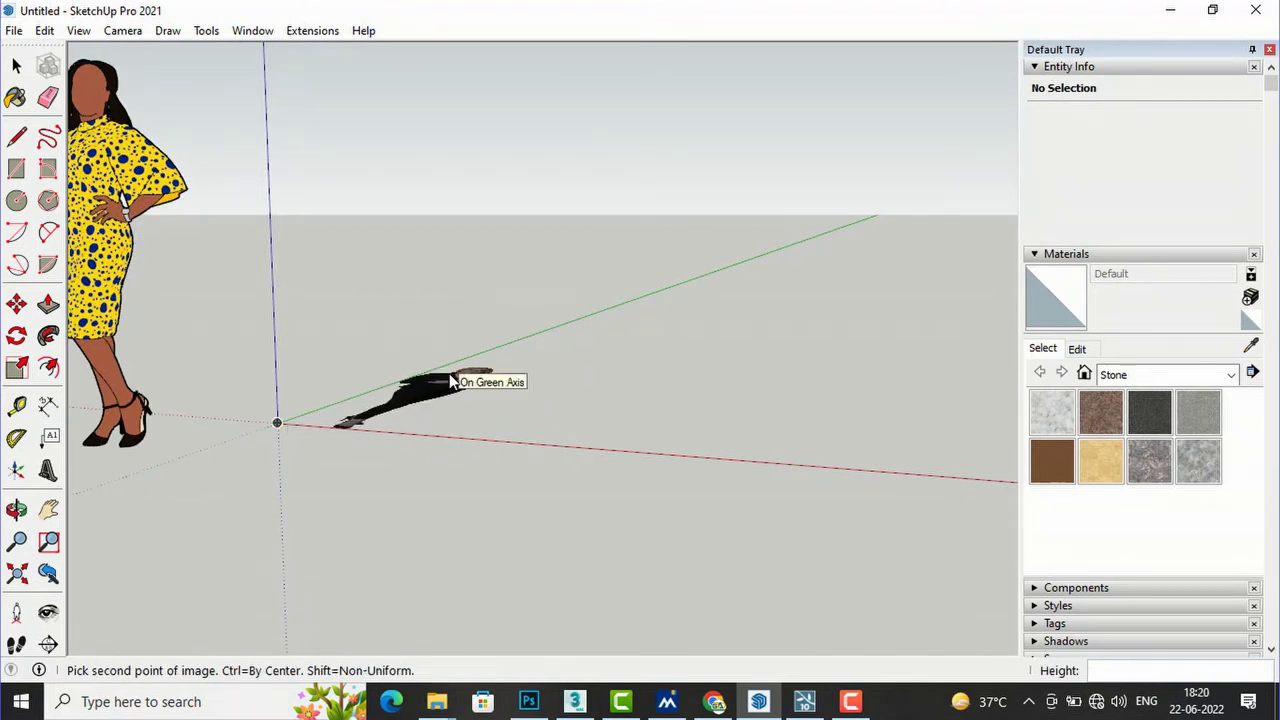
{"action": "scroll", "coordinate": [449, 373], "scroll_direction": "up", "scroll_amount": 1}
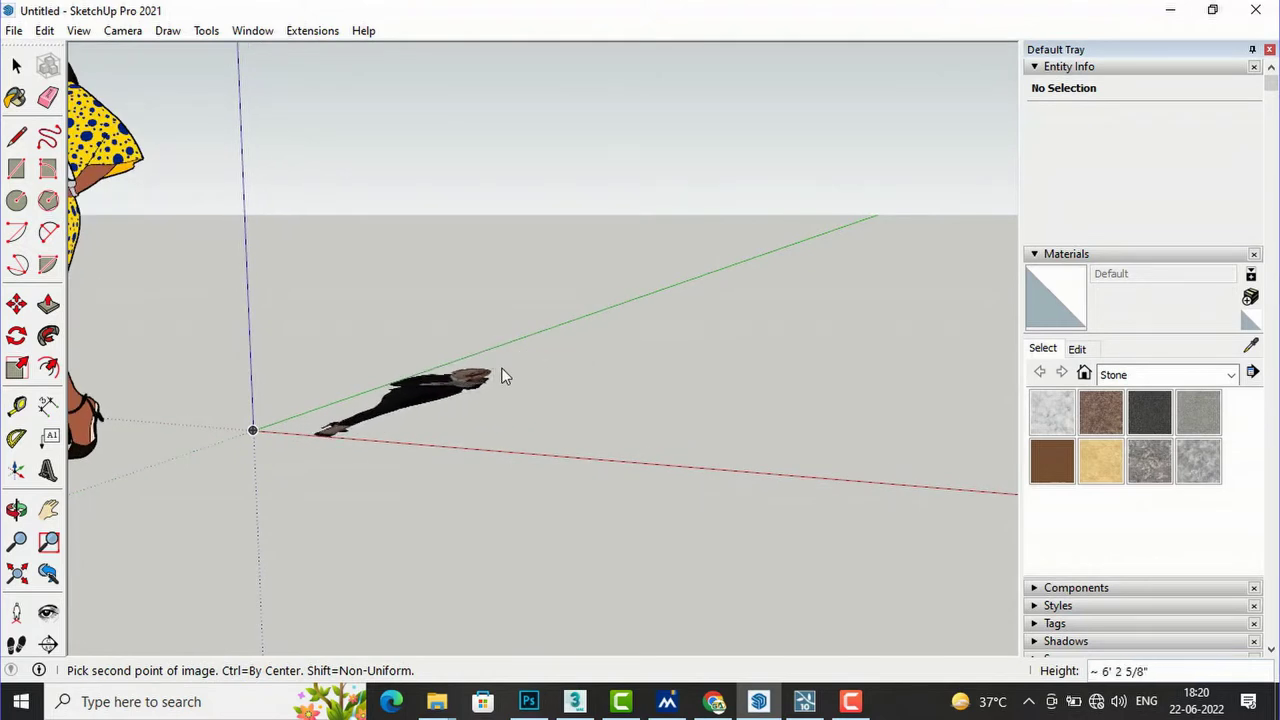
{"action": "left_click", "coordinate": [542, 360]}
{"action": "scroll", "coordinate": [360, 405], "scroll_direction": "up", "scroll_amount": 1}
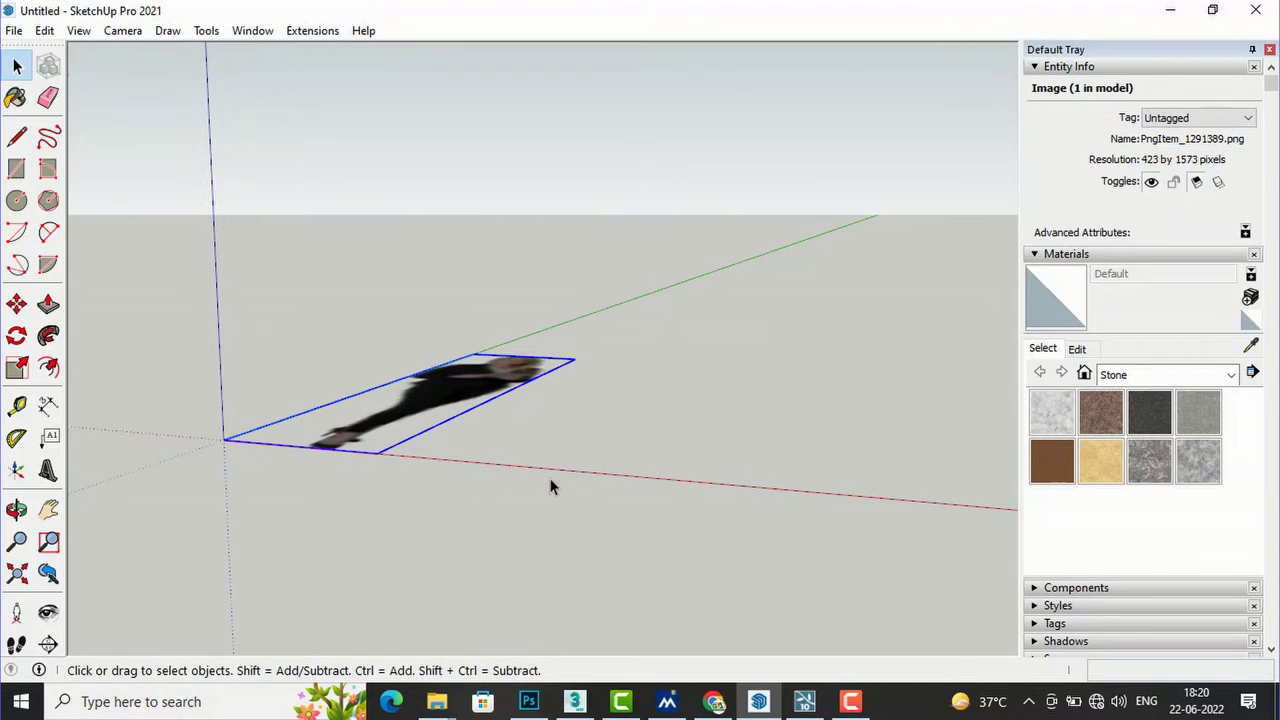
Step: Rotate the image about the red axis at the origin so it stands upright along the blue axis
{"action": "scroll", "coordinate": [550, 487], "scroll_direction": "down", "scroll_amount": 1}
{"action": "scroll", "coordinate": [562, 500], "scroll_direction": "down", "scroll_amount": 2}
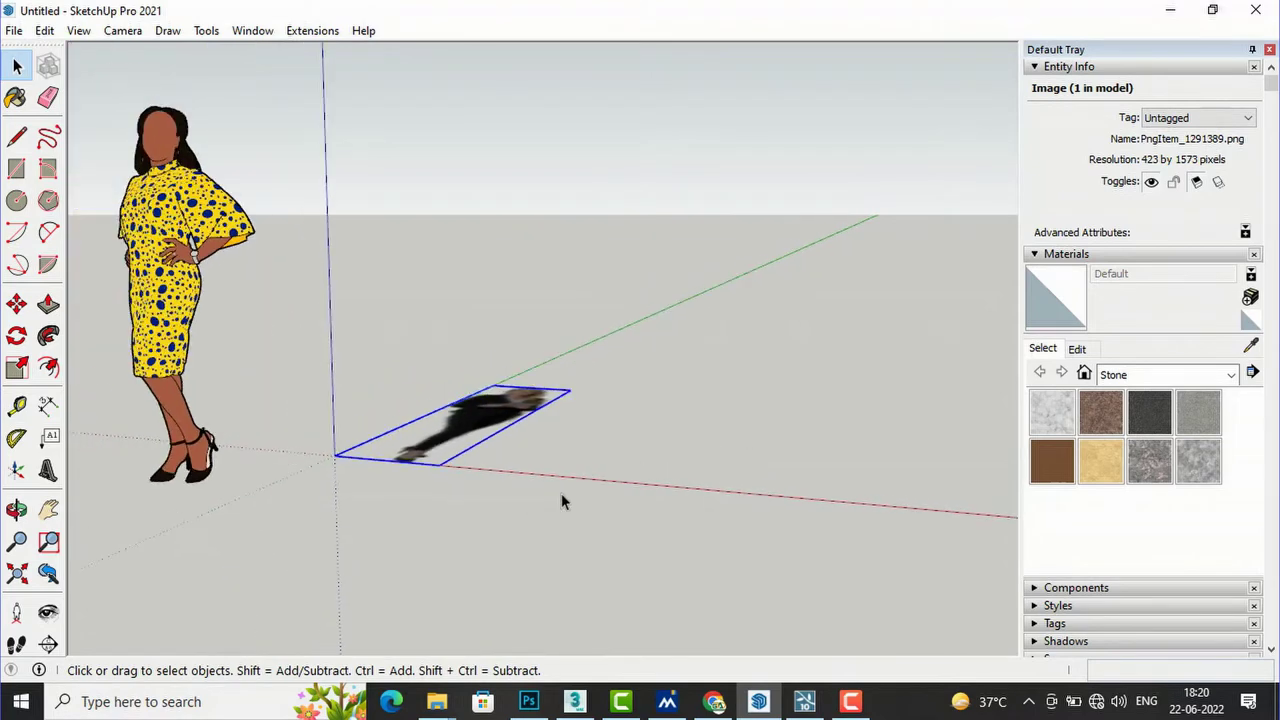
{"action": "scroll", "coordinate": [561, 497], "scroll_direction": "down", "scroll_amount": 1}
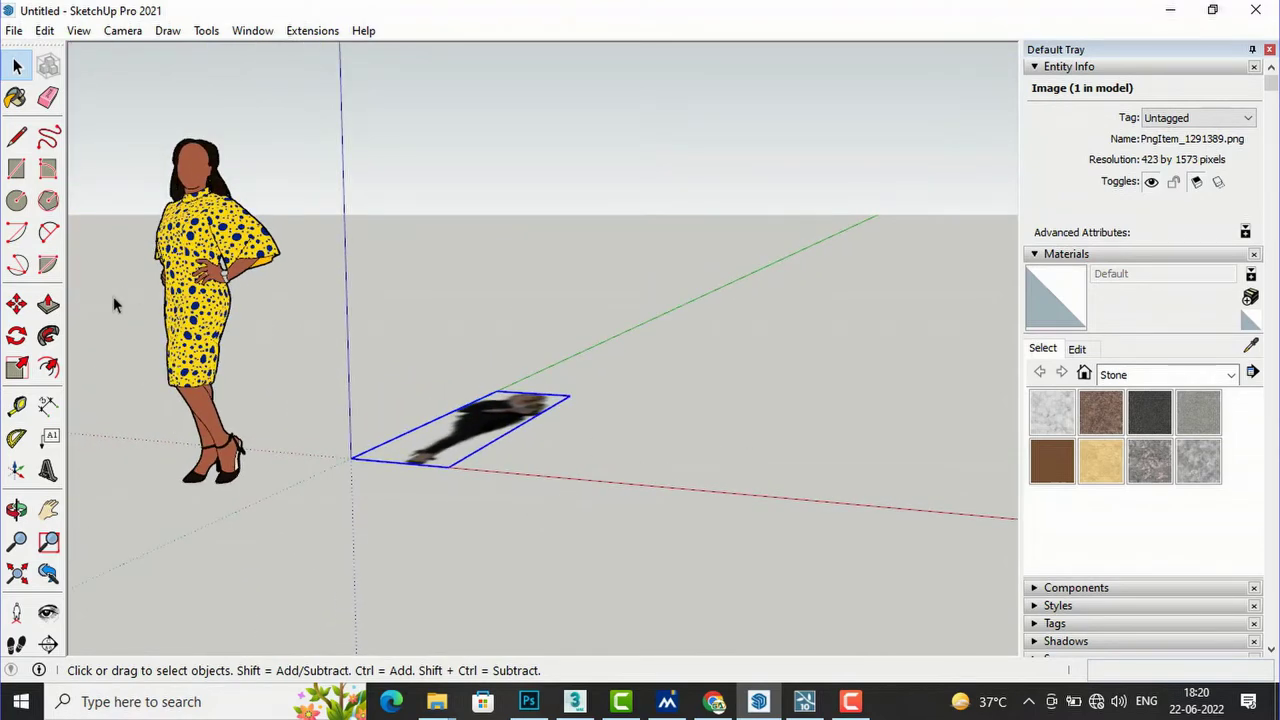
{"action": "key", "text": "o"}
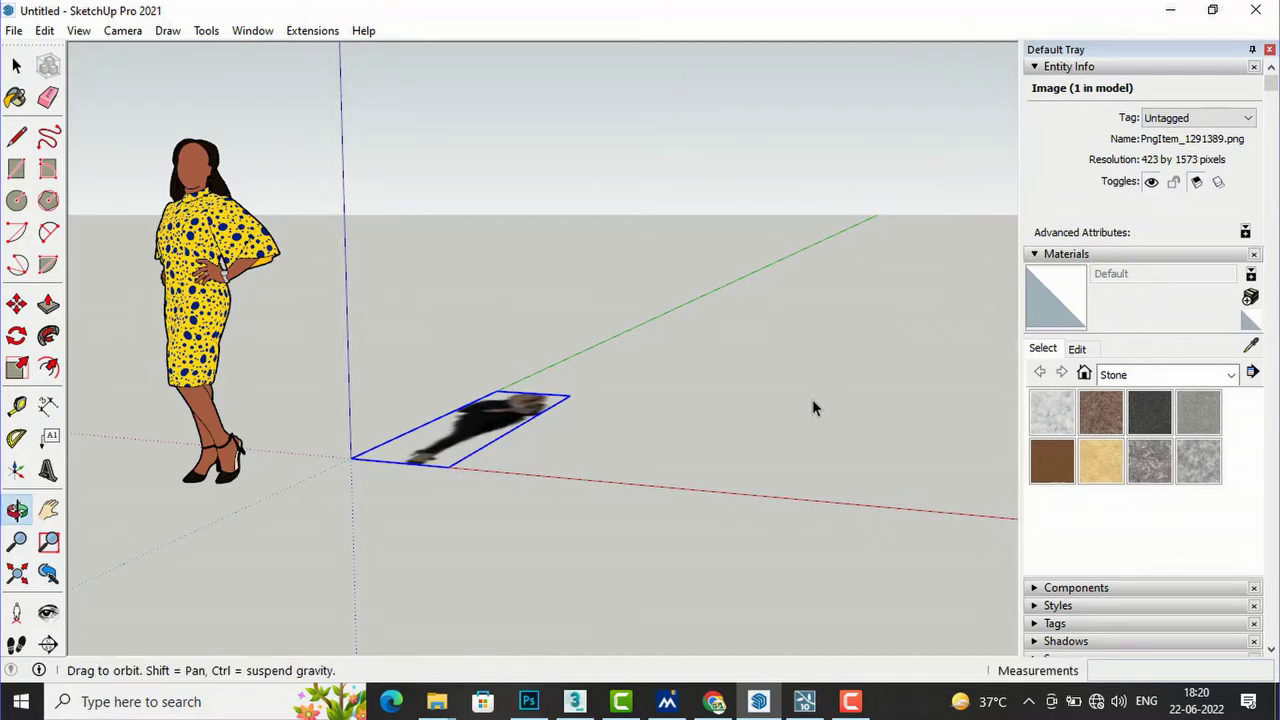
{"action": "left_click_drag", "start_coordinate": [806, 394], "coordinate": [284, 429]}
{"action": "scroll", "coordinate": [582, 437], "scroll_direction": "up", "scroll_amount": 1}
{"action": "scroll", "coordinate": [583, 437], "scroll_direction": "up", "scroll_amount": 3}
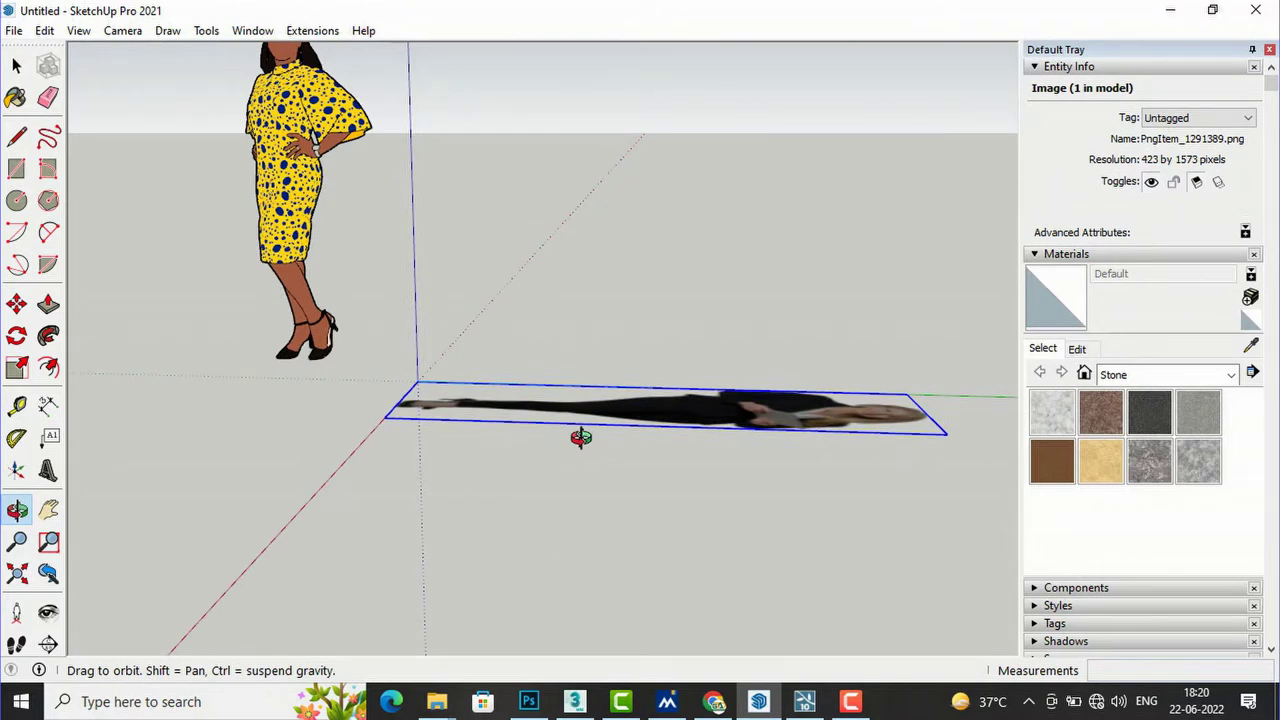
{"action": "left_click", "coordinate": [17, 338]}
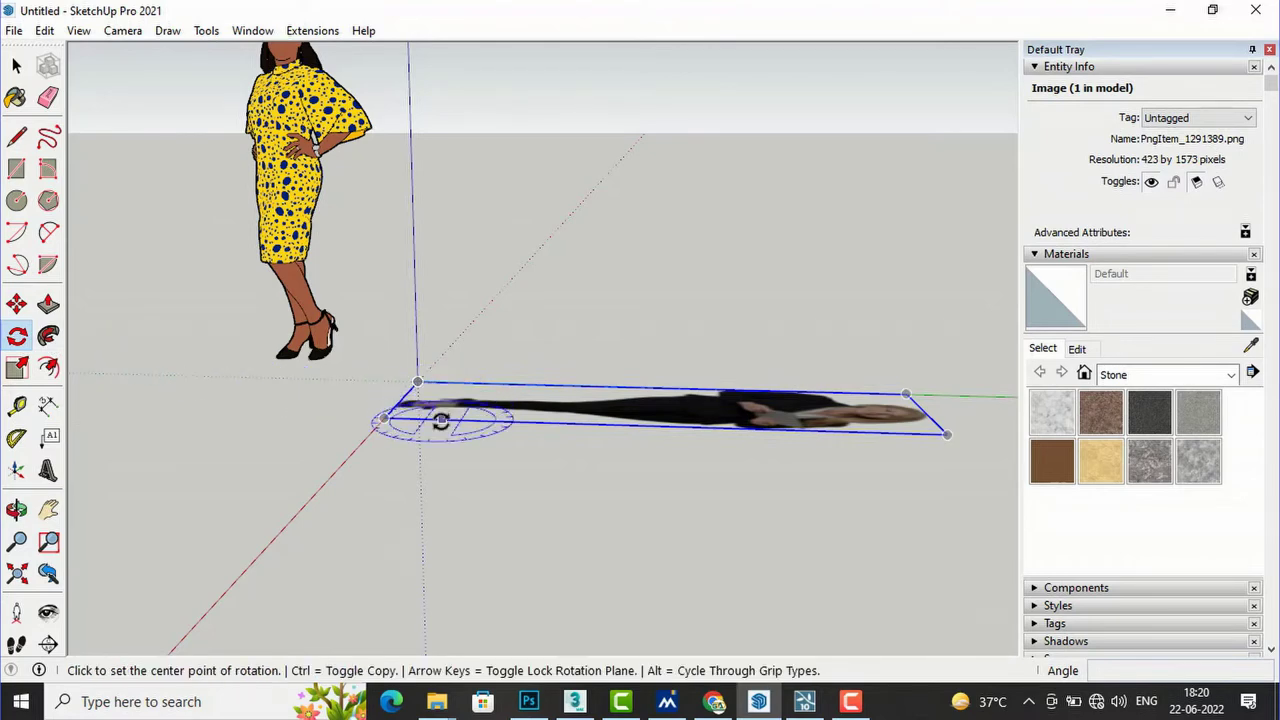
{"action": "key", "text": "o"}
{"action": "left_click_drag", "start_coordinate": [480, 500], "coordinate": [568, 423]}
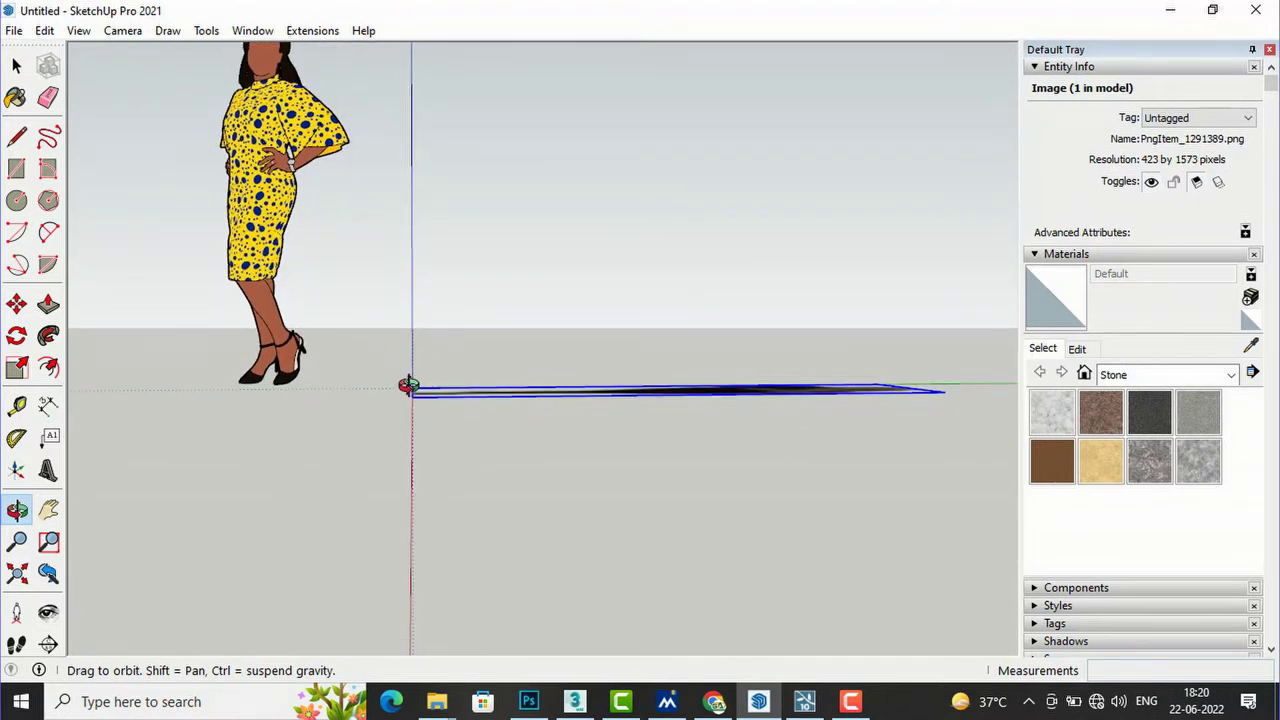
{"action": "left_click", "coordinate": [16, 336]}
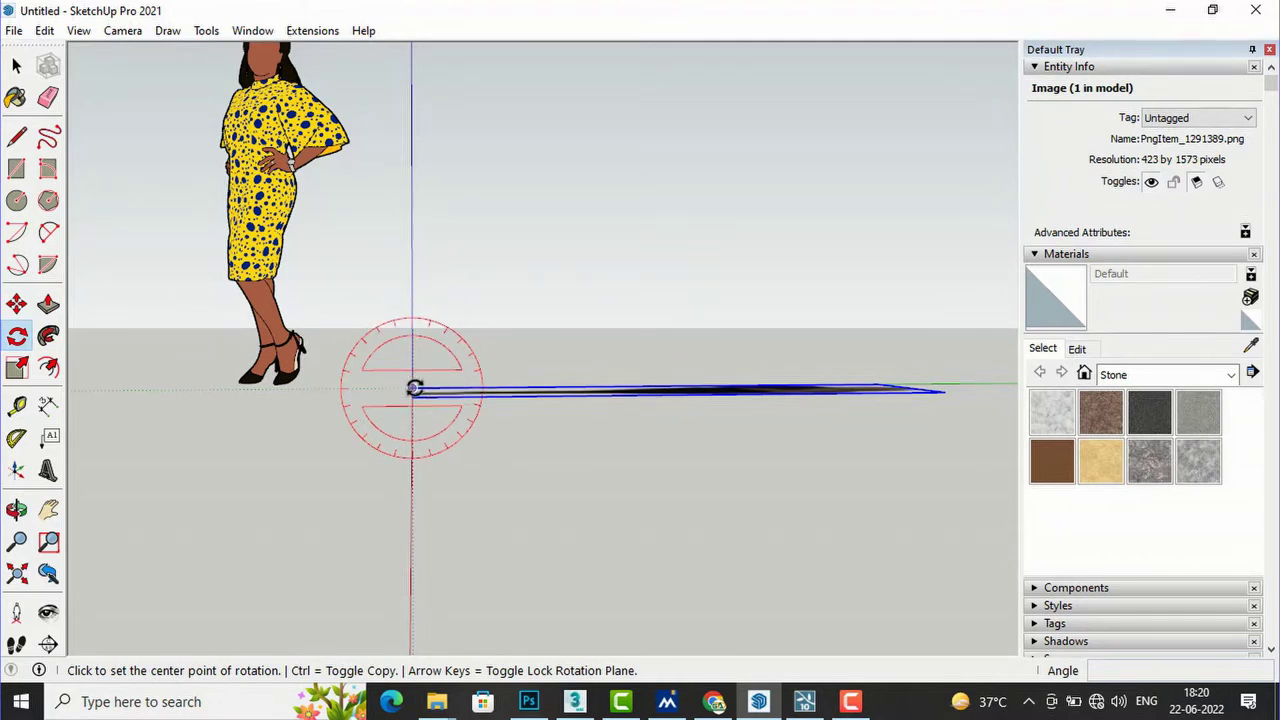
{"action": "left_click", "coordinate": [414, 389]}
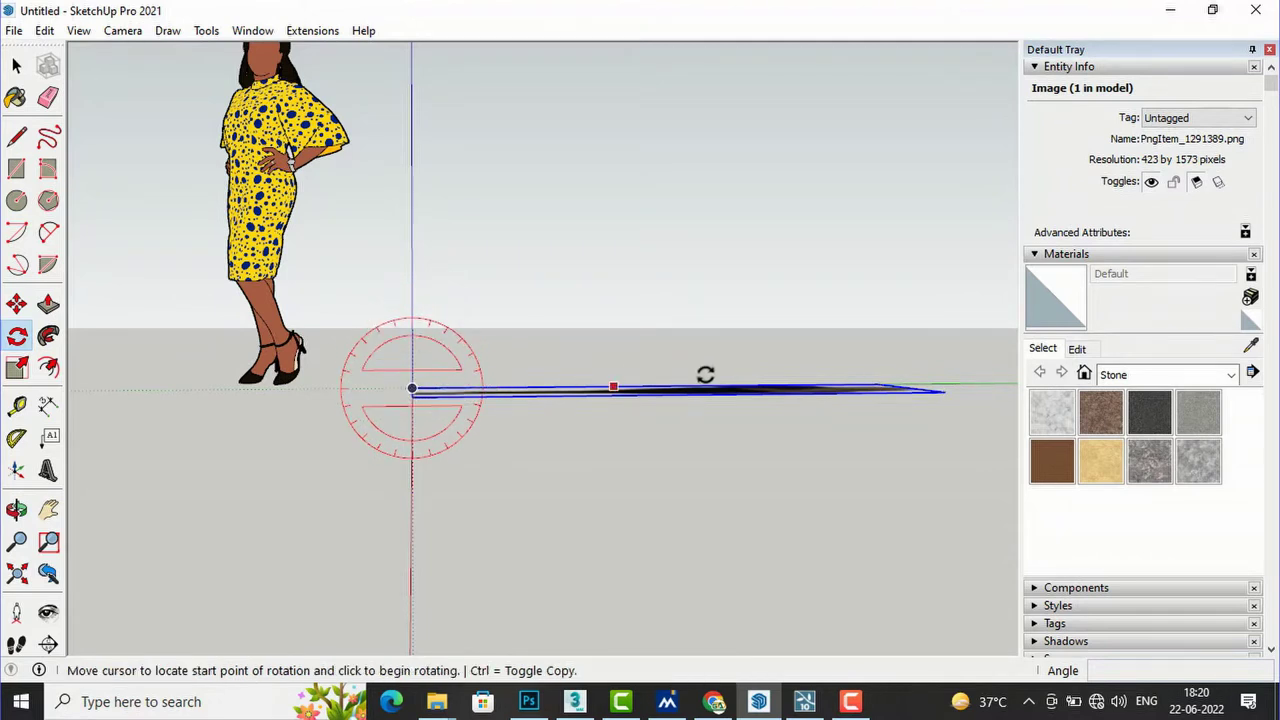
{"action": "left_click", "coordinate": [892, 387]}
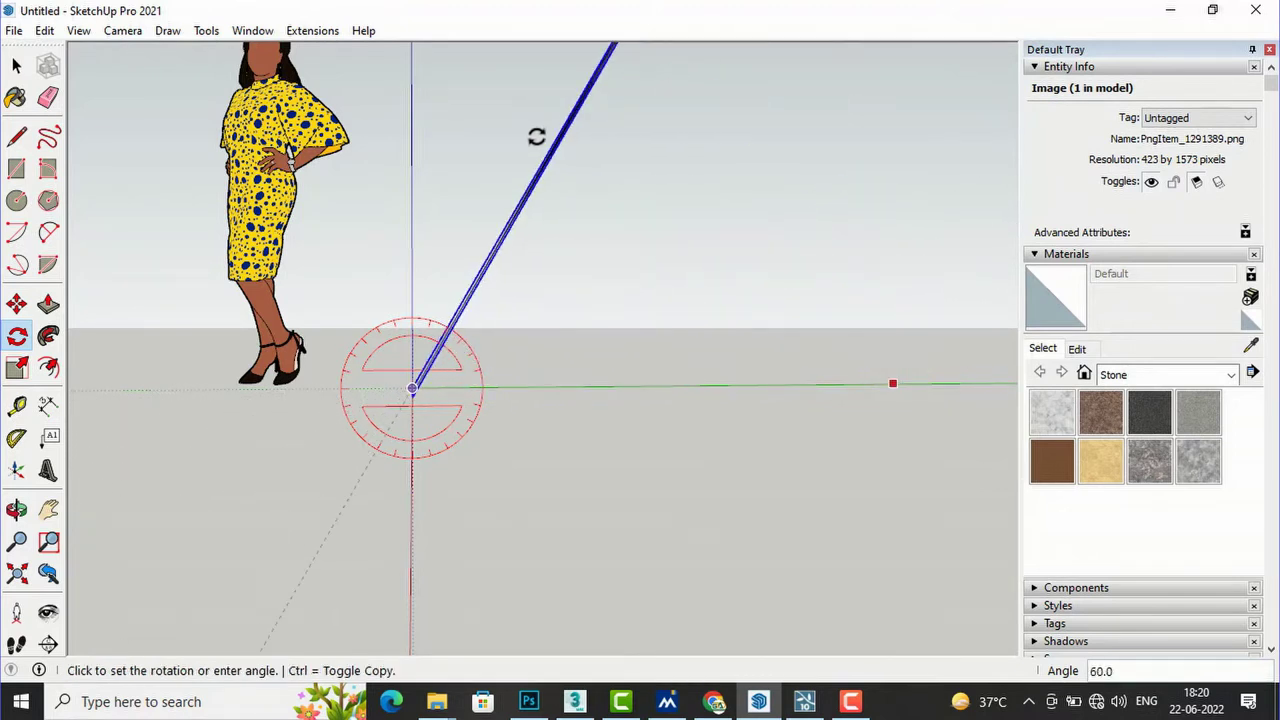
{"action": "left_click", "coordinate": [418, 131]}
Step: Scale the standing image's height by about 0.78 from its upper edge to match the default figure's height
{"action": "key", "text": "o"}
{"action": "left_click_drag", "start_coordinate": [555, 455], "coordinate": [630, 549]}
{"action": "scroll", "coordinate": [630, 549], "scroll_direction": "down", "scroll_amount": 3}
{"action": "left_click_drag", "start_coordinate": [661, 439], "coordinate": [793, 455]}
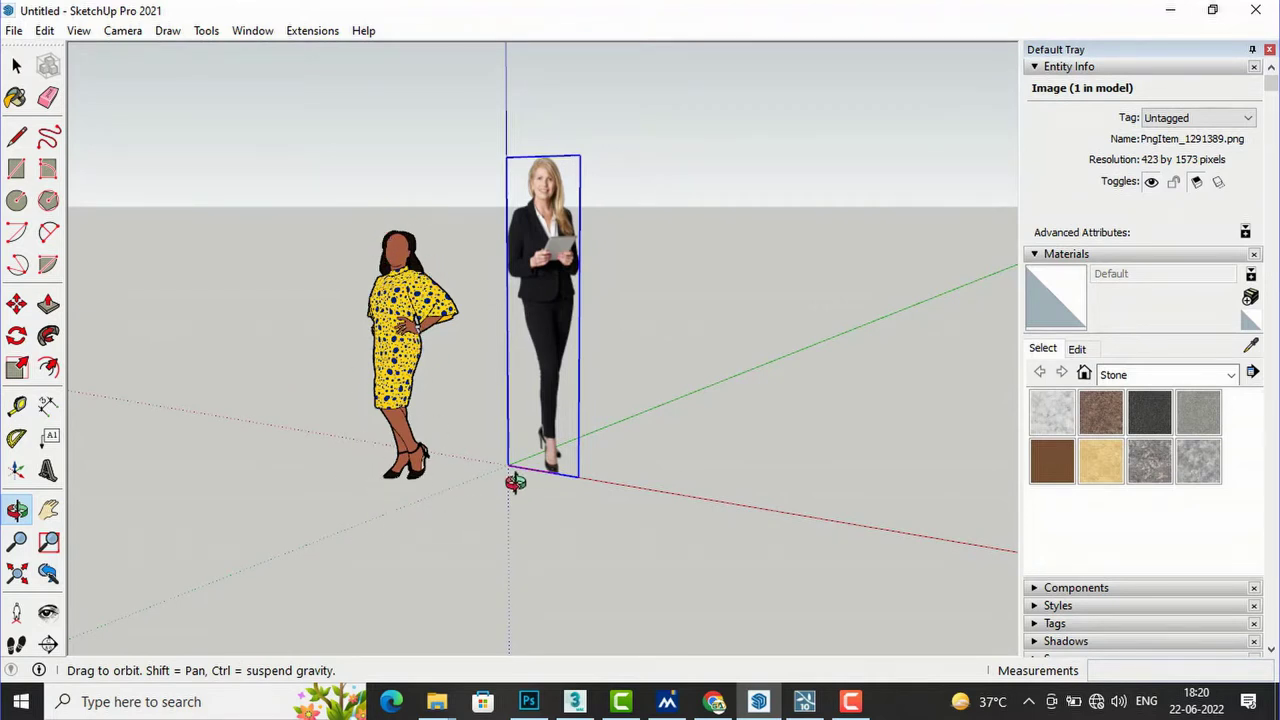
{"action": "left_click", "coordinate": [20, 369]}
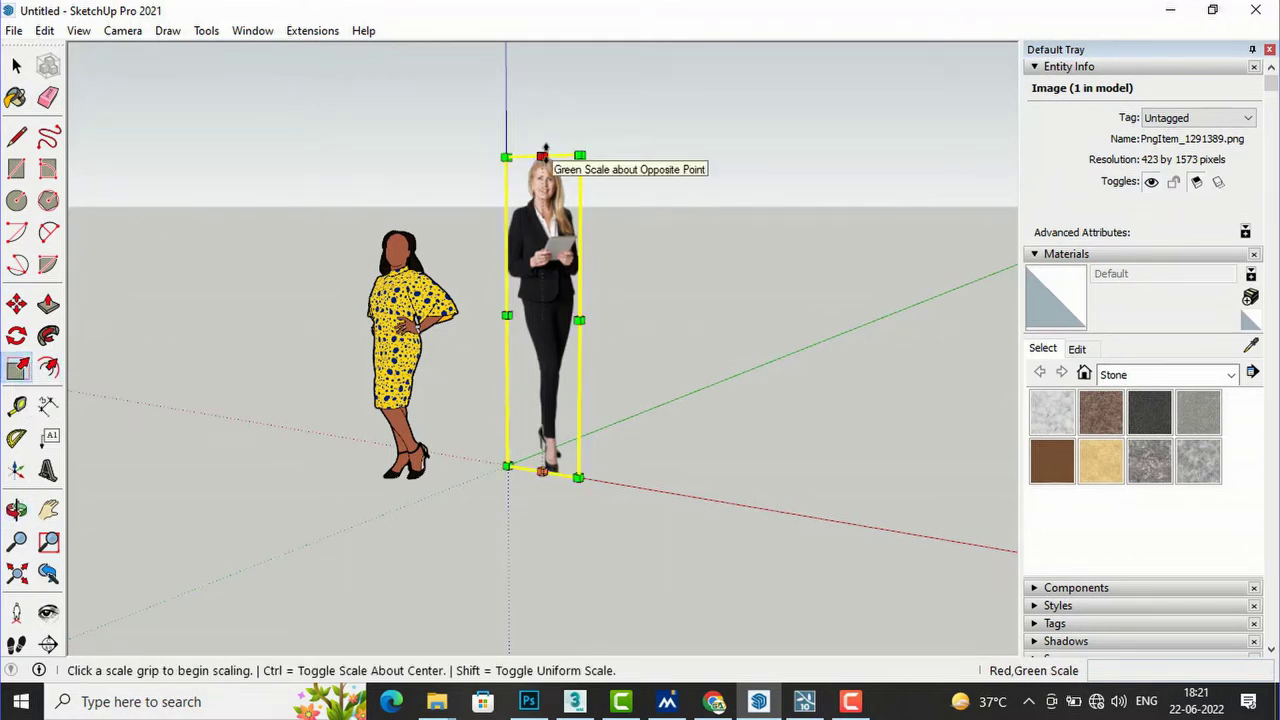
{"action": "left_click", "coordinate": [545, 152]}
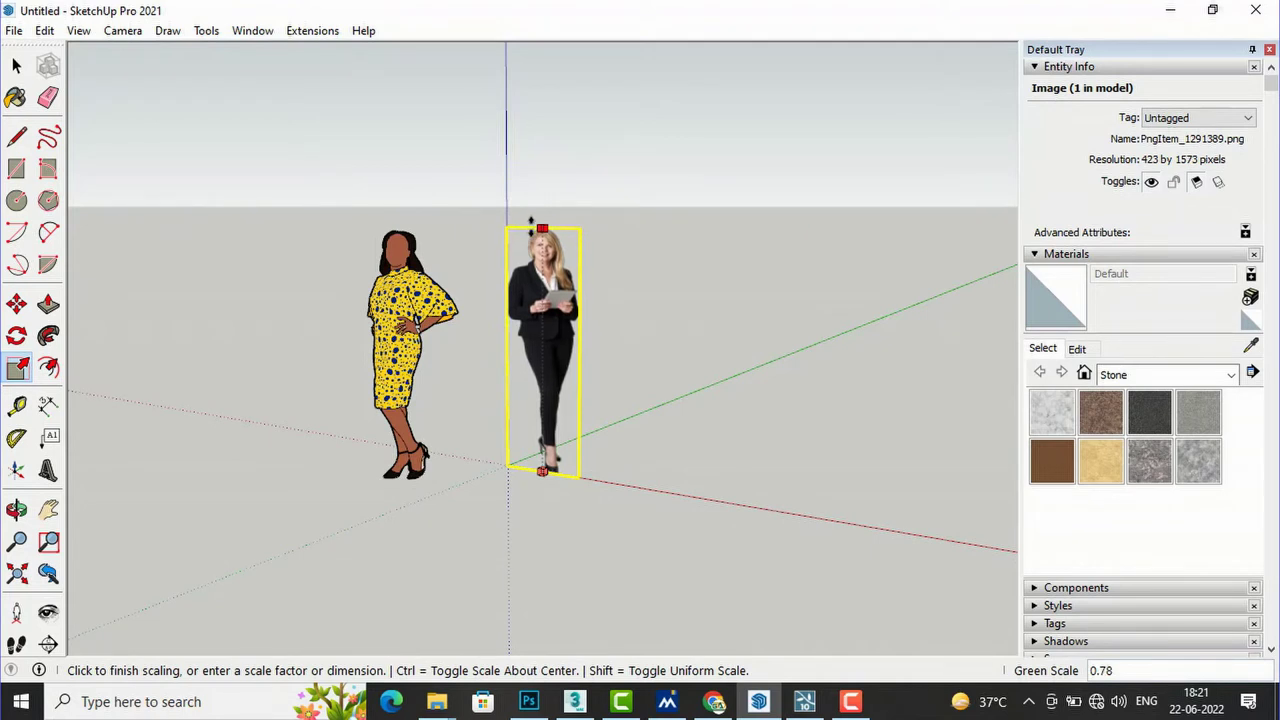
{"action": "left_click", "coordinate": [531, 222]}
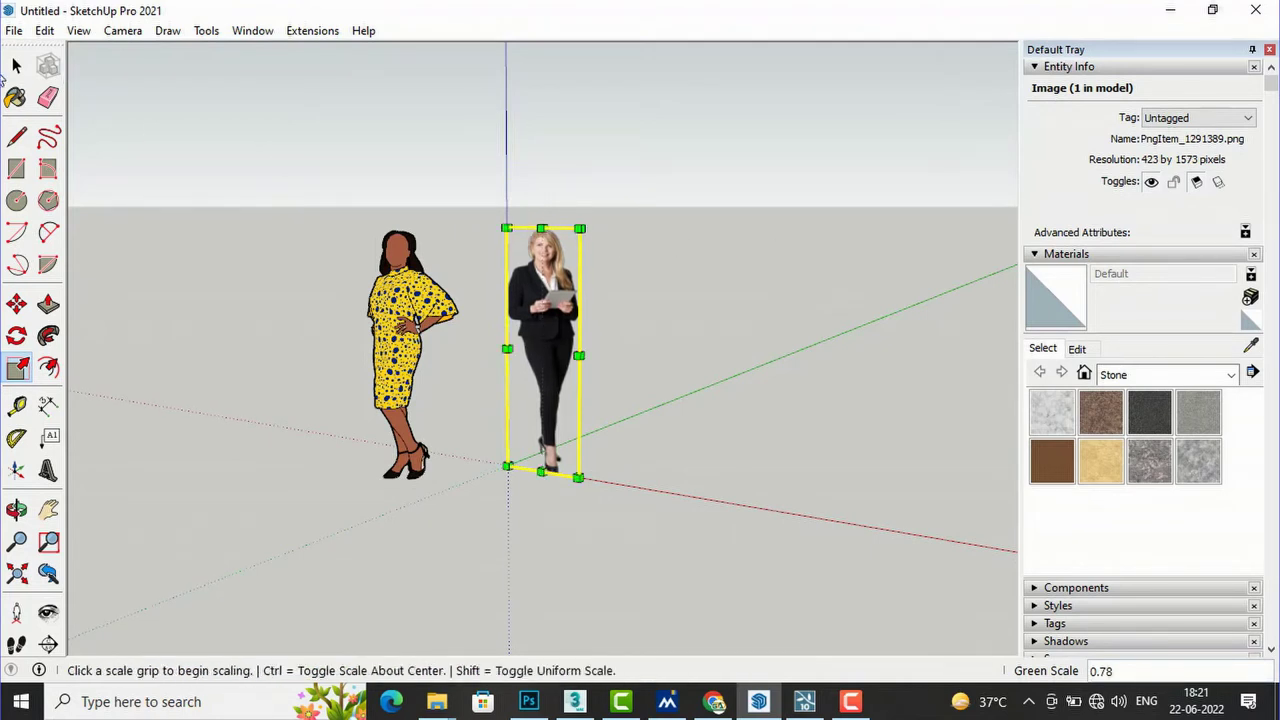
Step: Delete the default figure in the yellow dress beside the image
{"action": "left_click", "coordinate": [20, 65]}
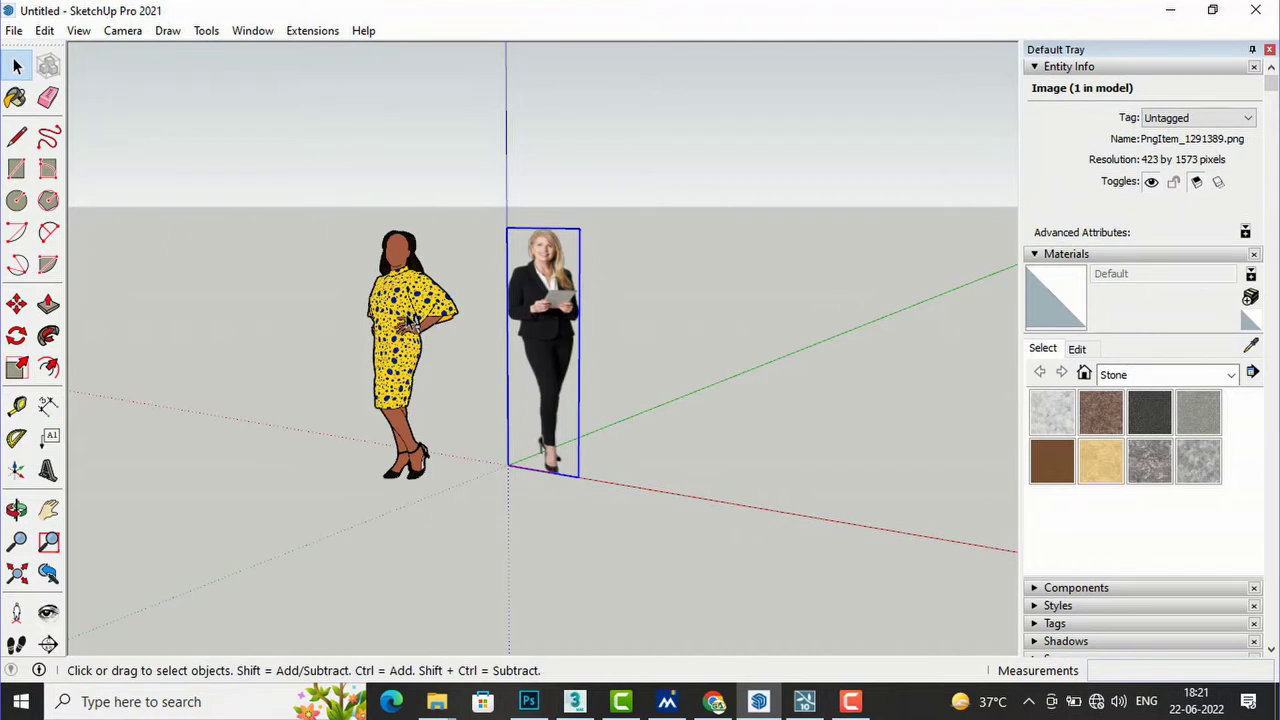
{"action": "left_click", "coordinate": [409, 320]}
{"action": "key", "text": "Delete"}
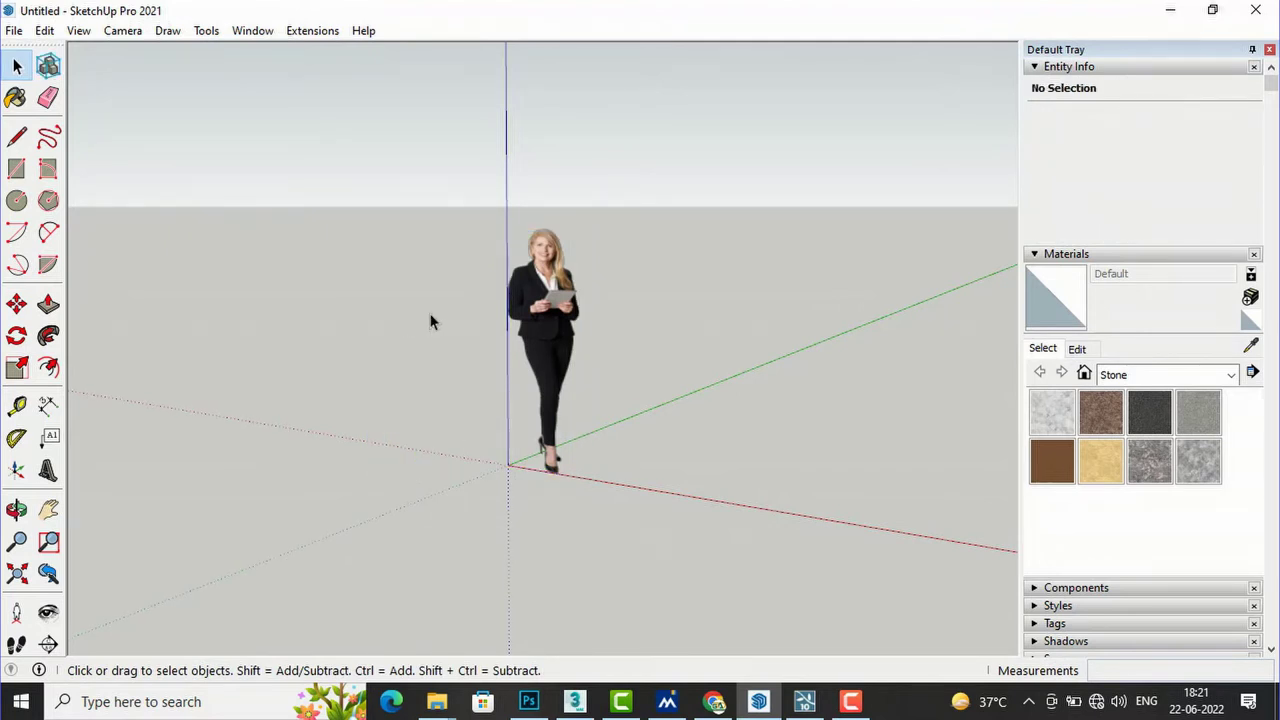
Step: Save the model as "billboard image" in the Downloads folder as a SketchUp model
{"action": "left_click", "coordinate": [13, 30]}
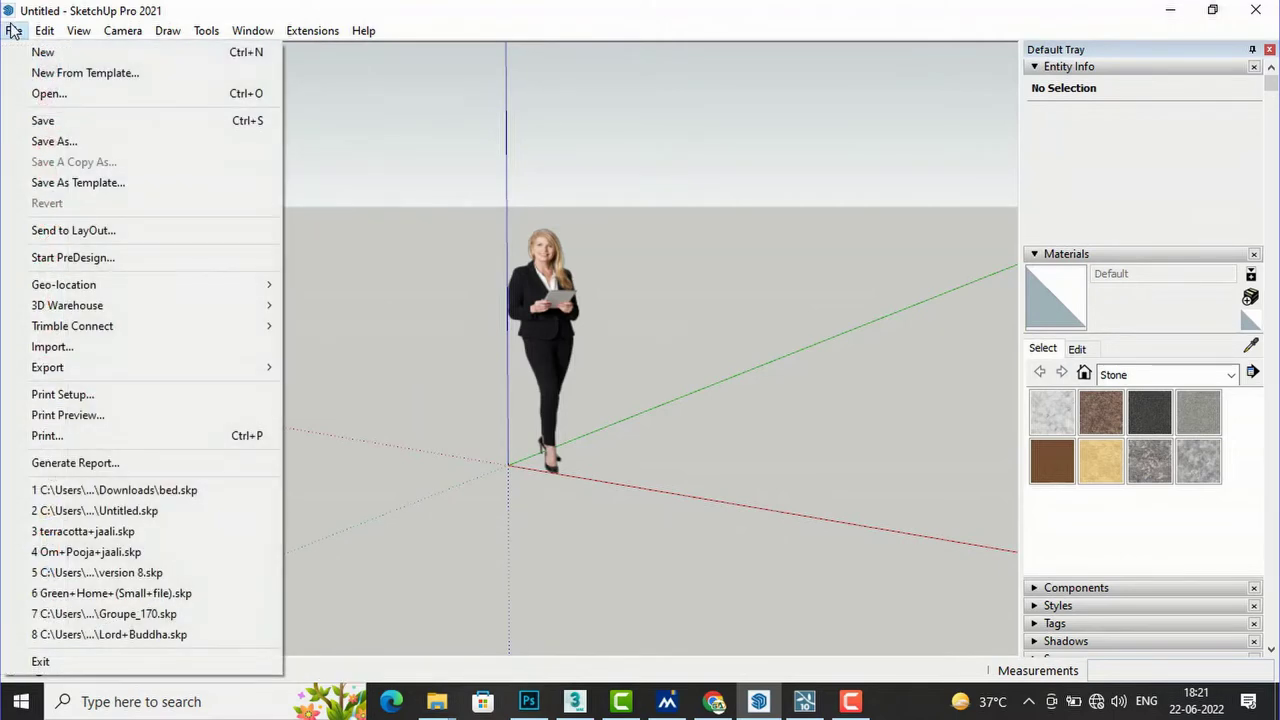
{"action": "left_click", "coordinate": [50, 145]}
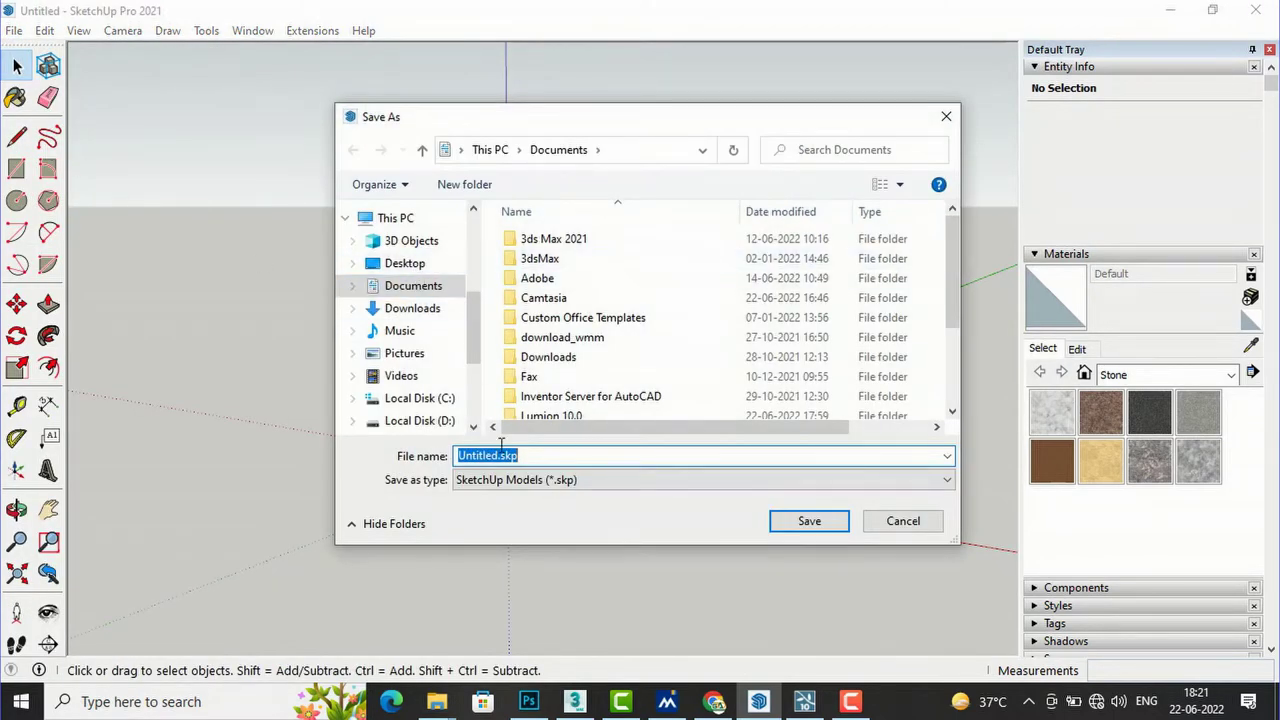
{"action": "type", "text": "billboard image"}
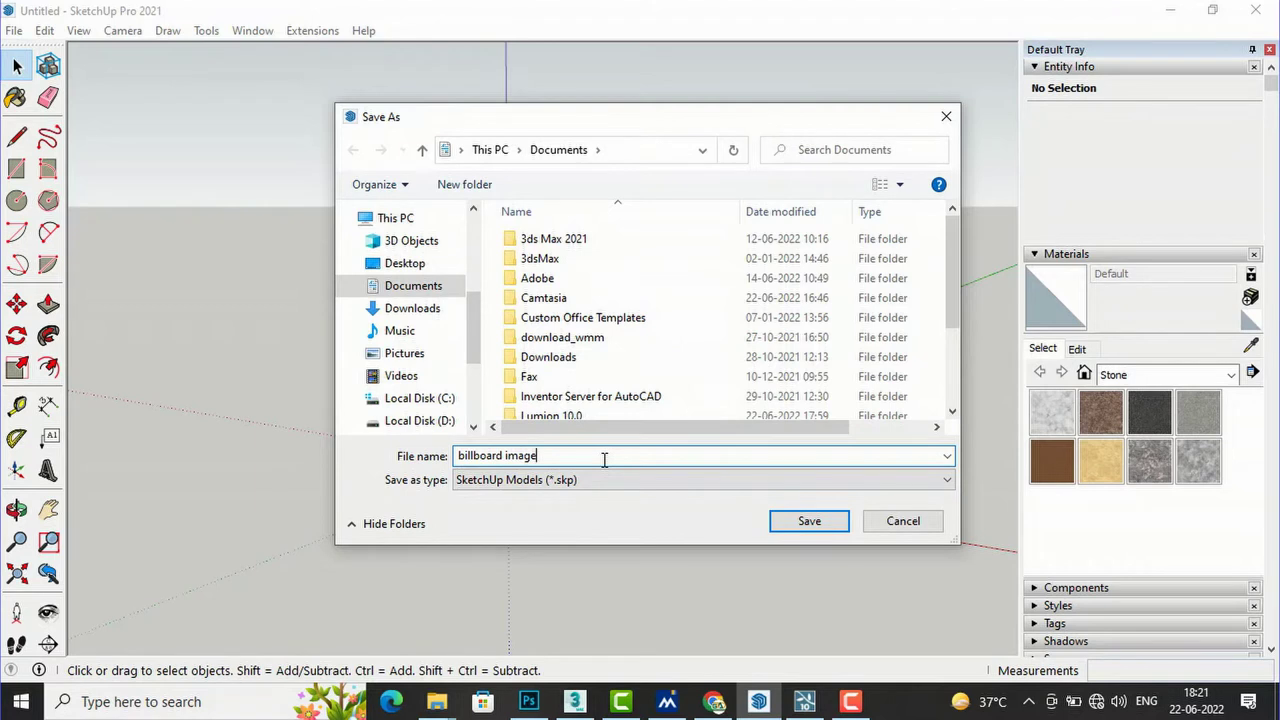
{"action": "left_click", "coordinate": [412, 308]}
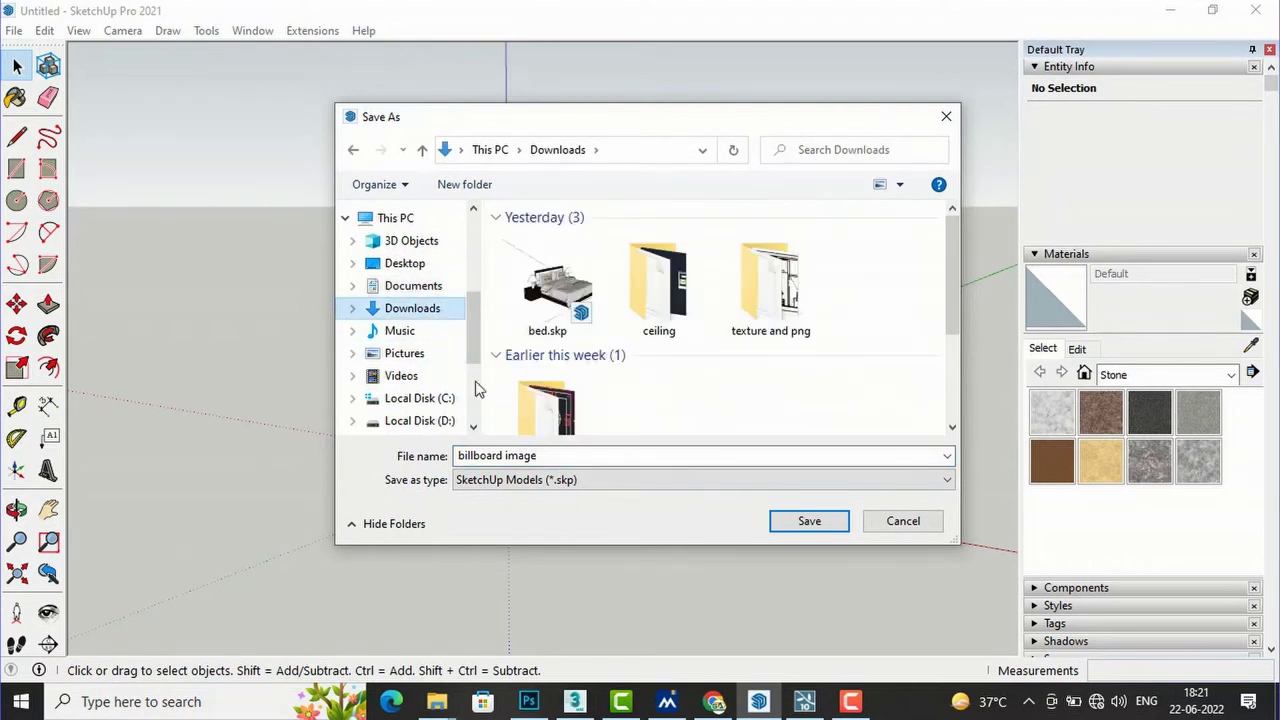
{"action": "left_click", "coordinate": [790, 522]}
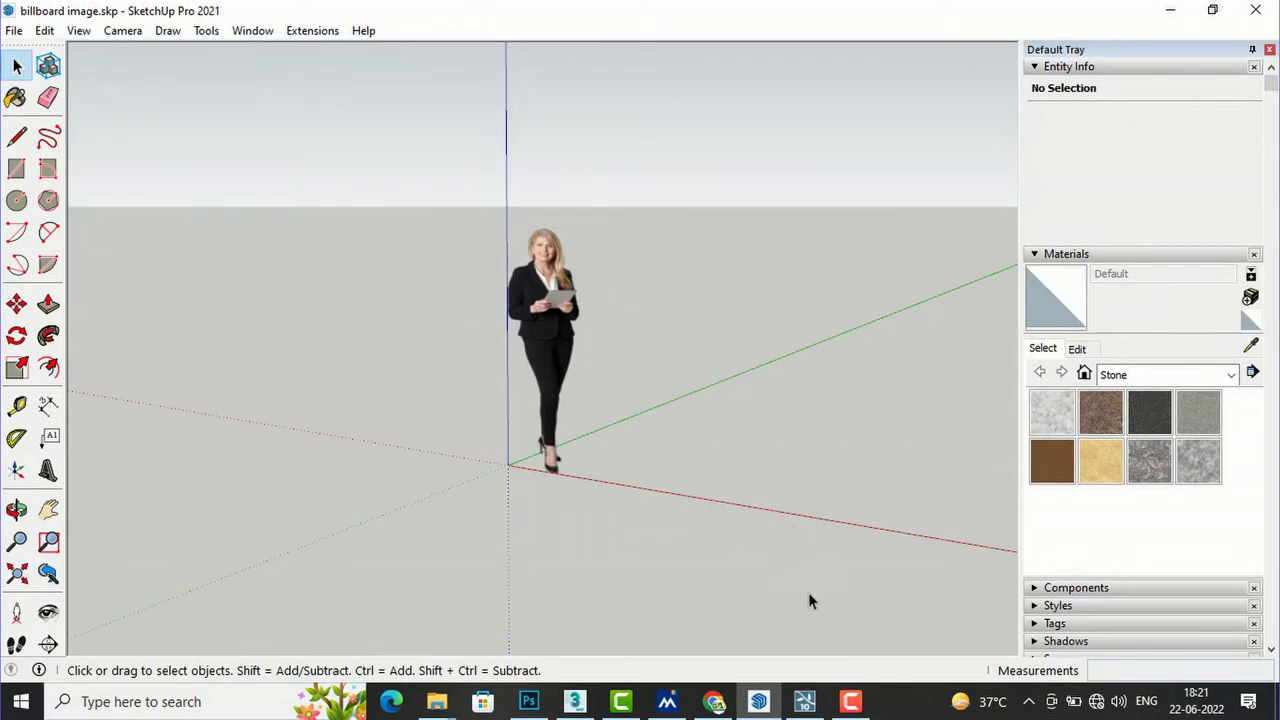
Step: Switch to Lumion and try to import billboard image.skp from the Downloads folder as a new model
{"action": "left_click", "coordinate": [810, 700]}
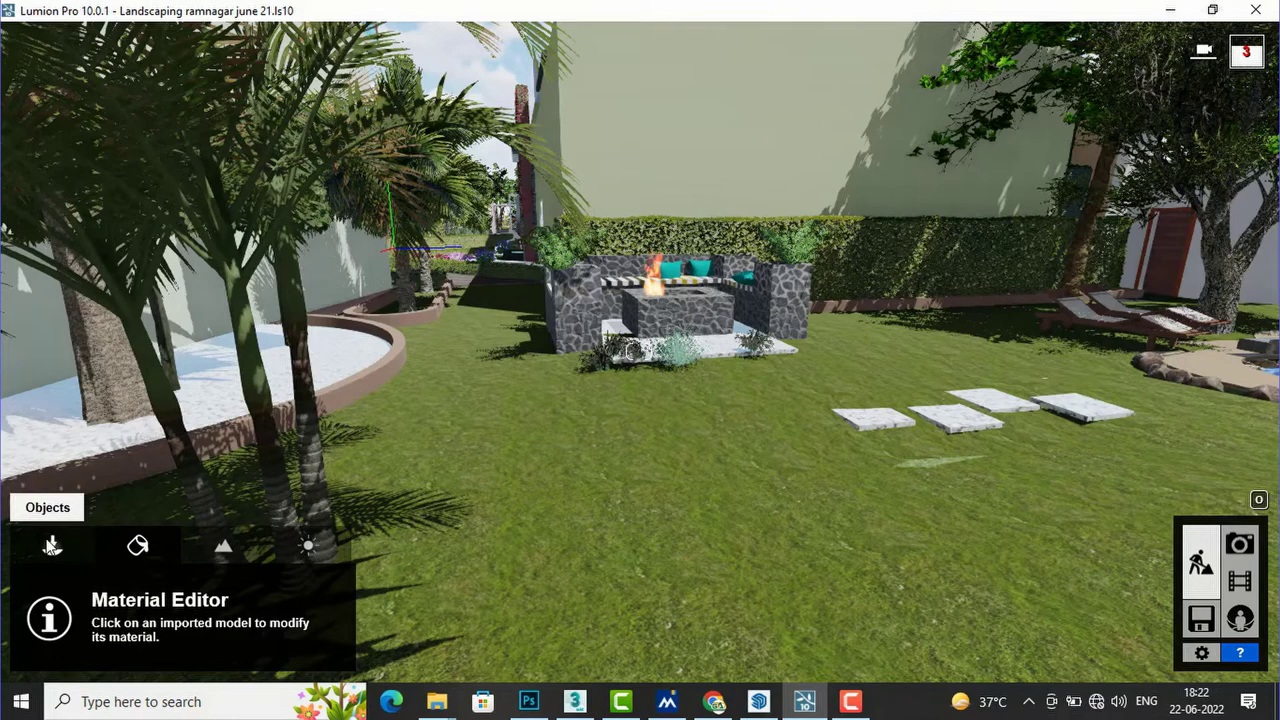
{"action": "left_click", "coordinate": [52, 545]}
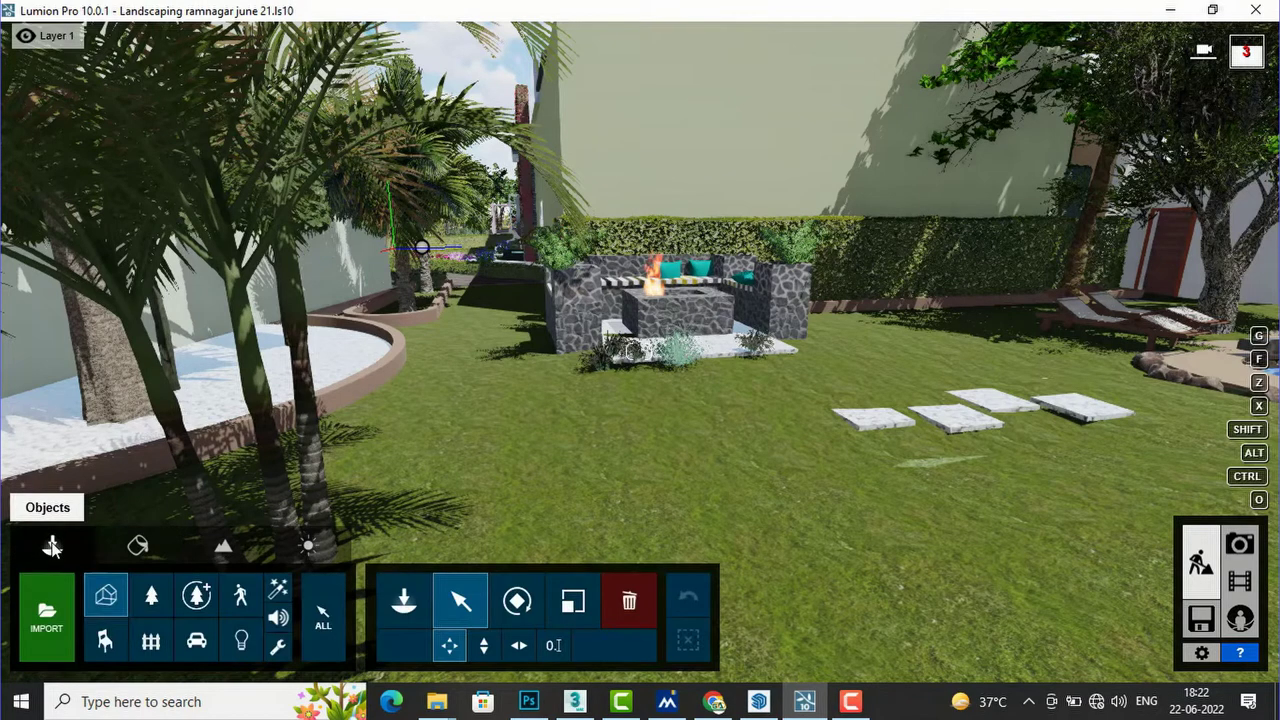
{"action": "left_click", "coordinate": [40, 620]}
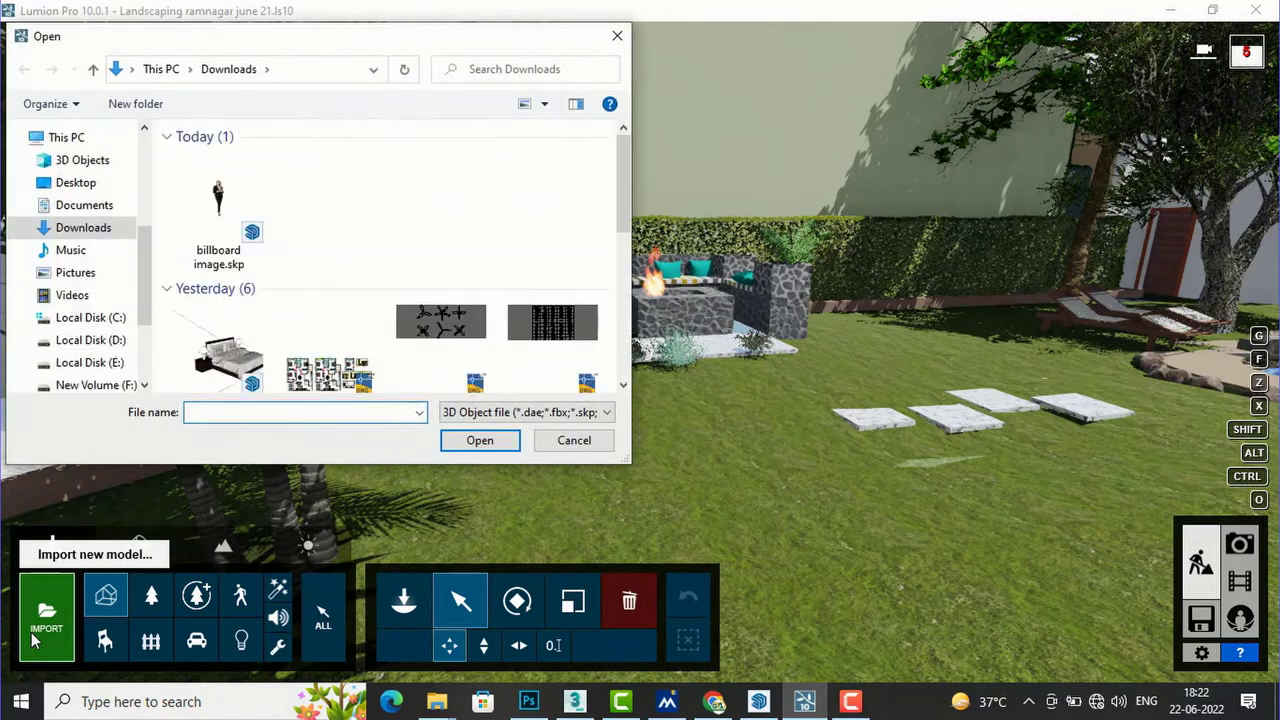
{"action": "left_click", "coordinate": [237, 226]}
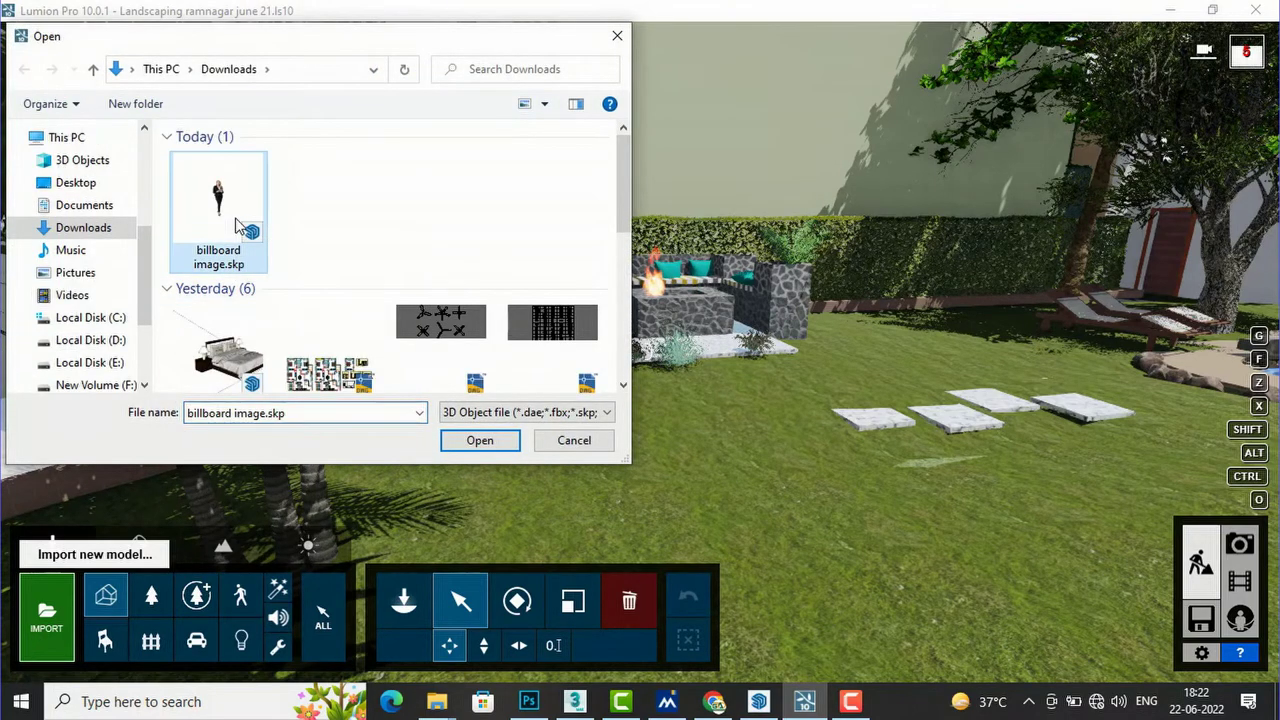
{"action": "left_click", "coordinate": [480, 441]}
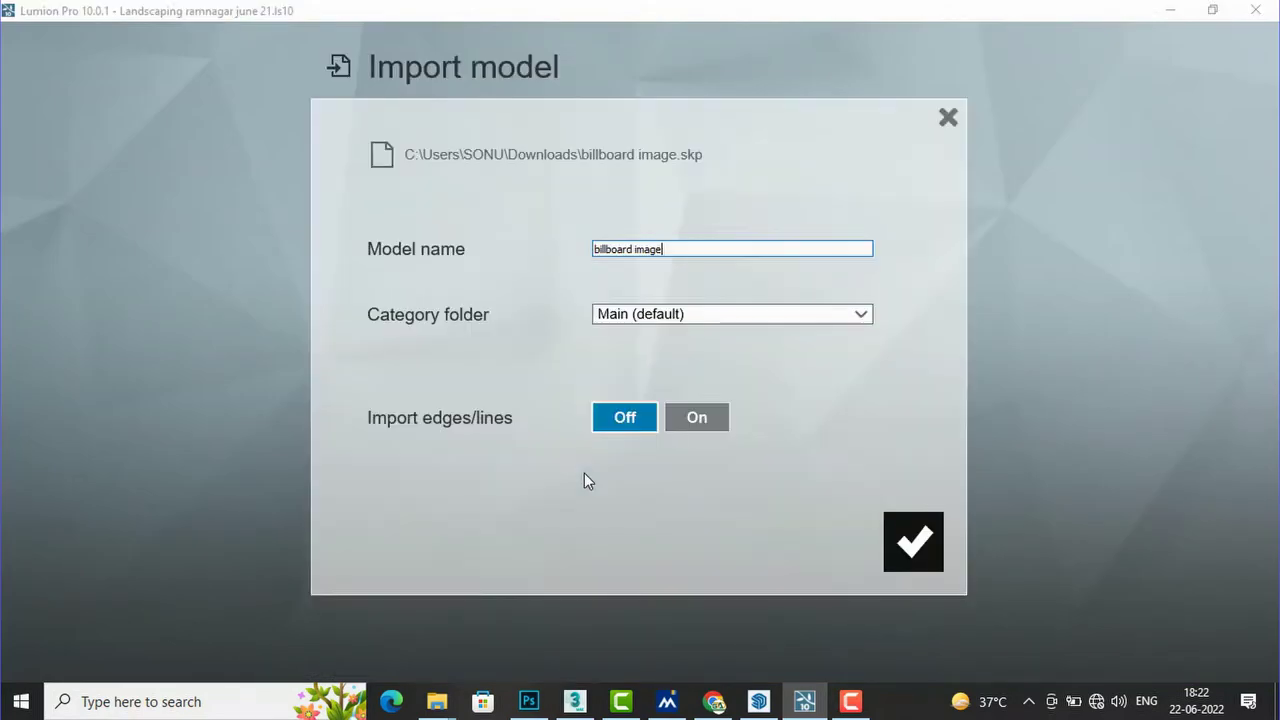
{"action": "left_click", "coordinate": [914, 543]}
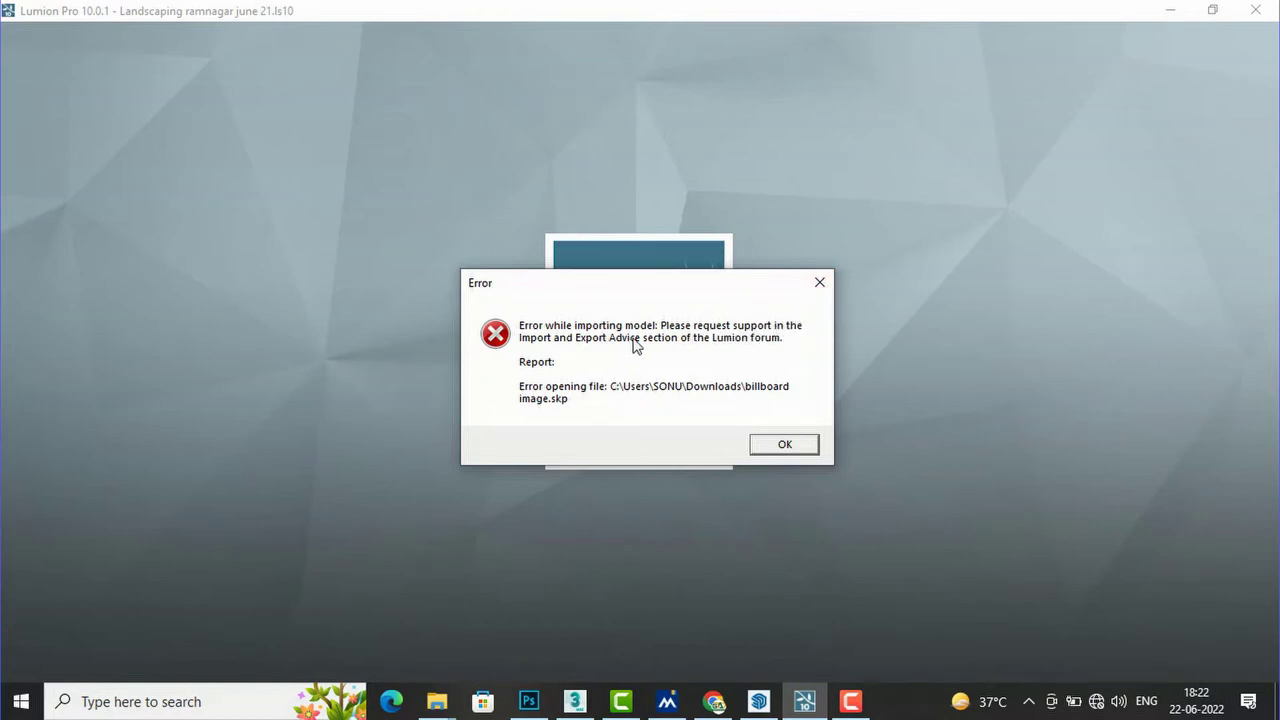
{"action": "left_click", "coordinate": [821, 283]}
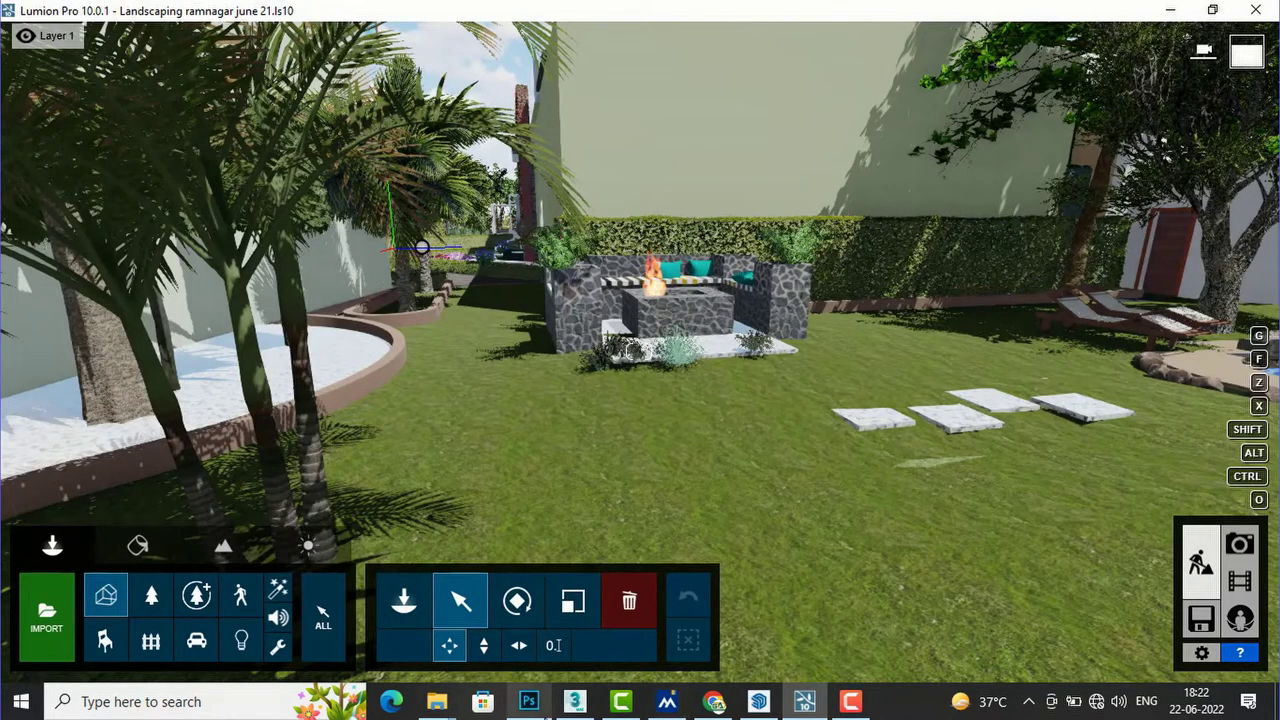
Step: Switch to SketchUp and save the model as a SketchUp Version 8 file, replacing billboard image.skp in Downloads
{"action": "left_click", "coordinate": [760, 704]}
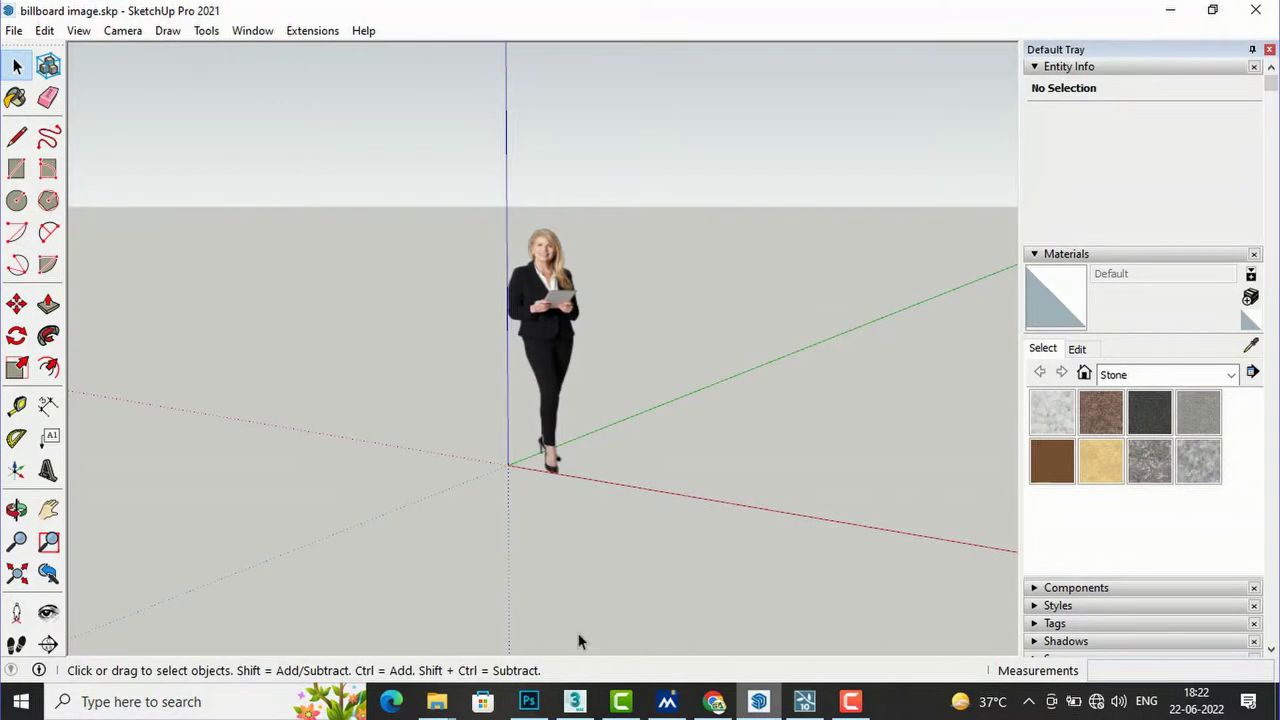
{"action": "left_click", "coordinate": [13, 32]}
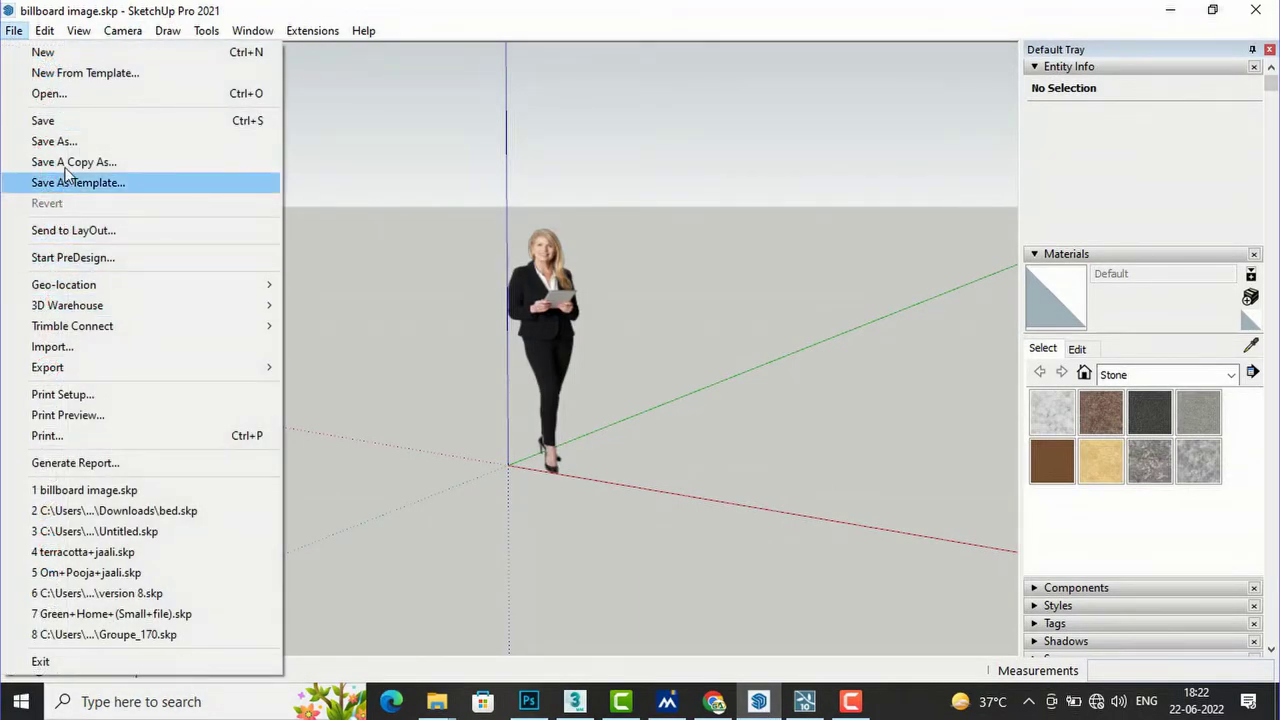
{"action": "left_click", "coordinate": [54, 141]}
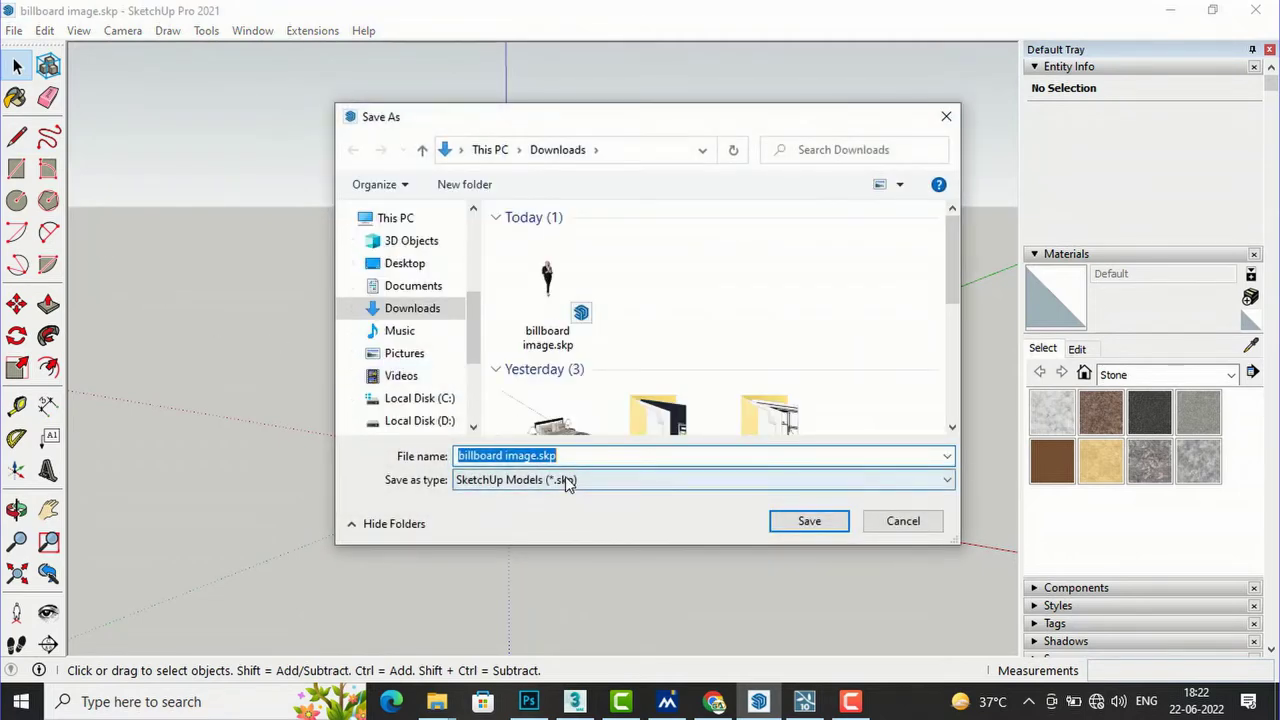
{"action": "left_click", "coordinate": [567, 480]}
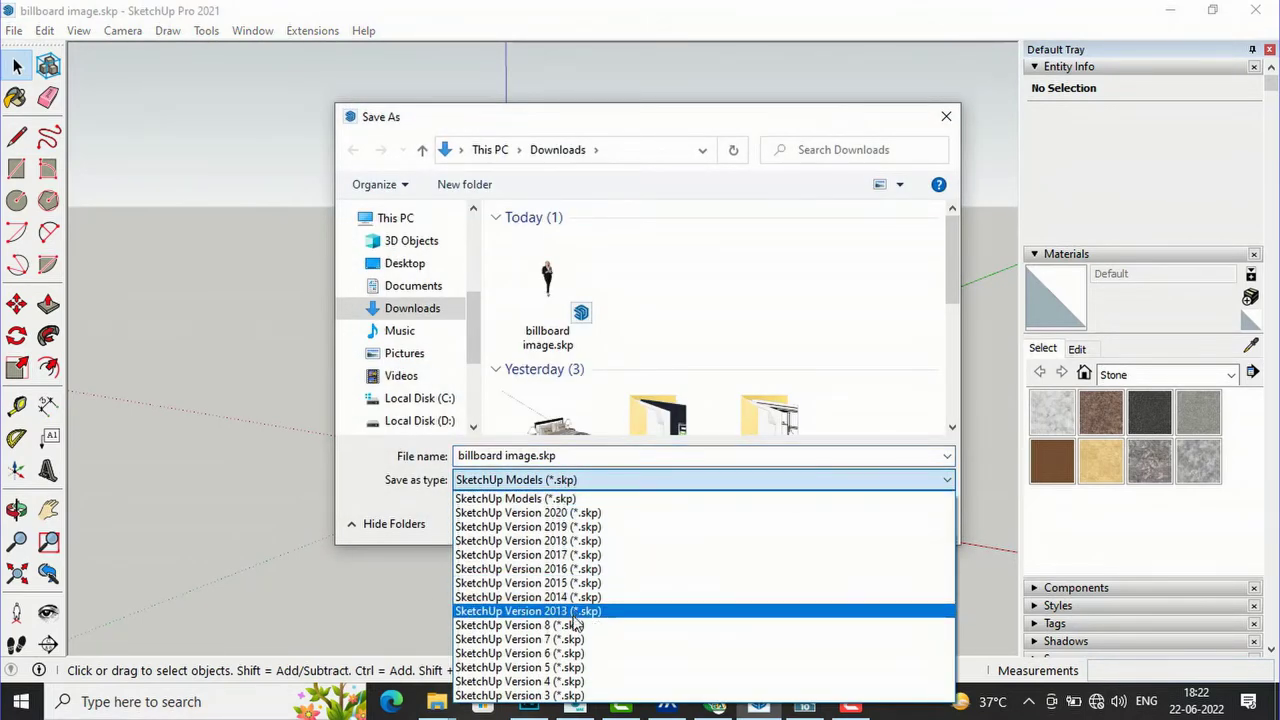
{"action": "left_click", "coordinate": [580, 625]}
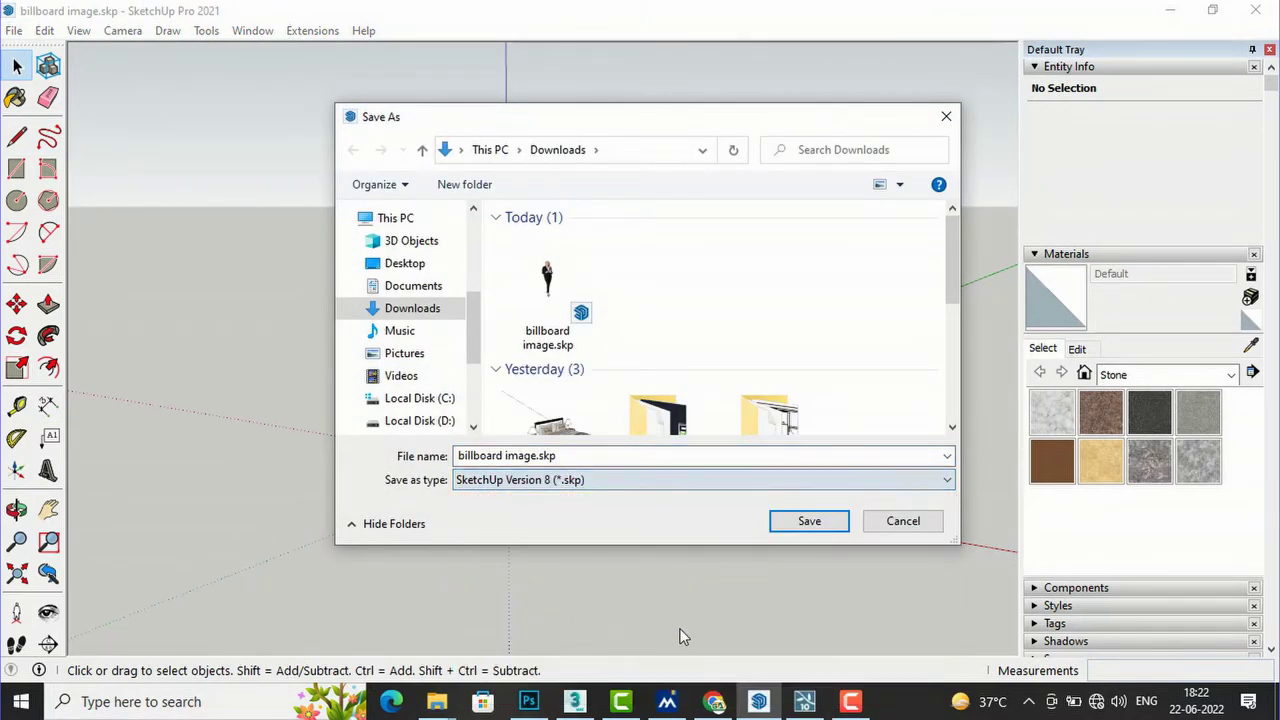
{"action": "left_click", "coordinate": [809, 521]}
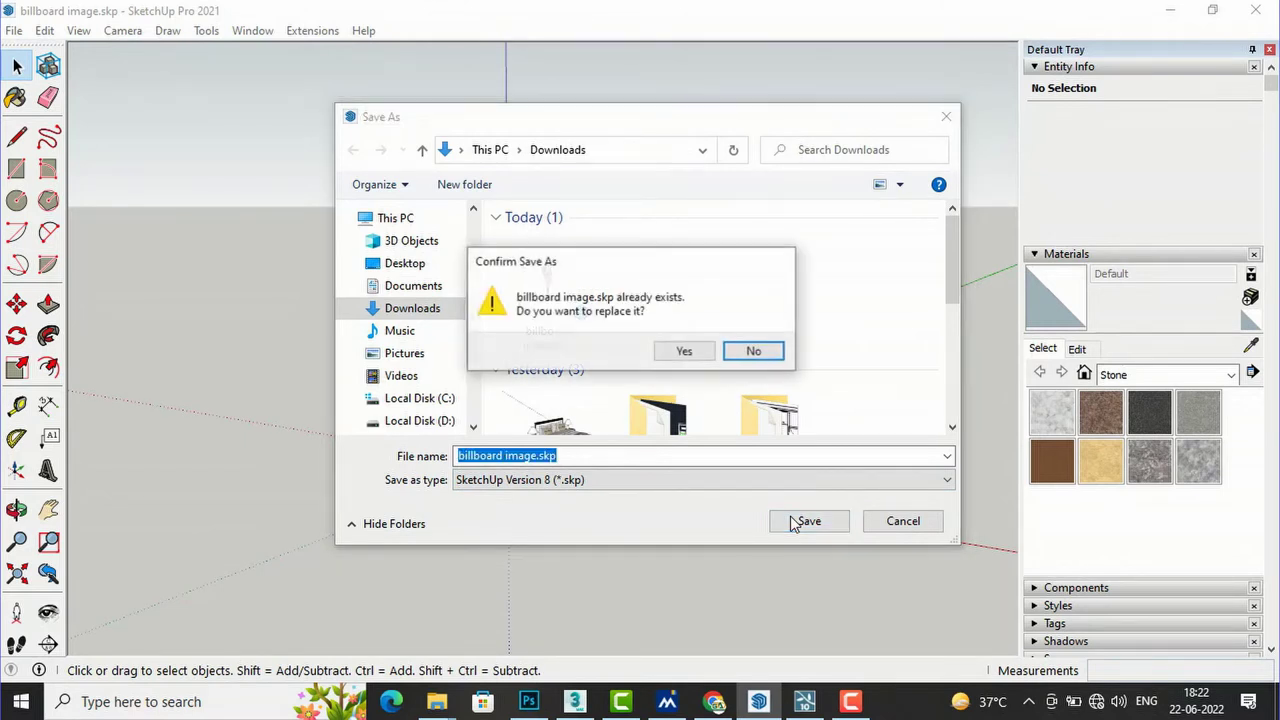
{"action": "left_click", "coordinate": [692, 352]}
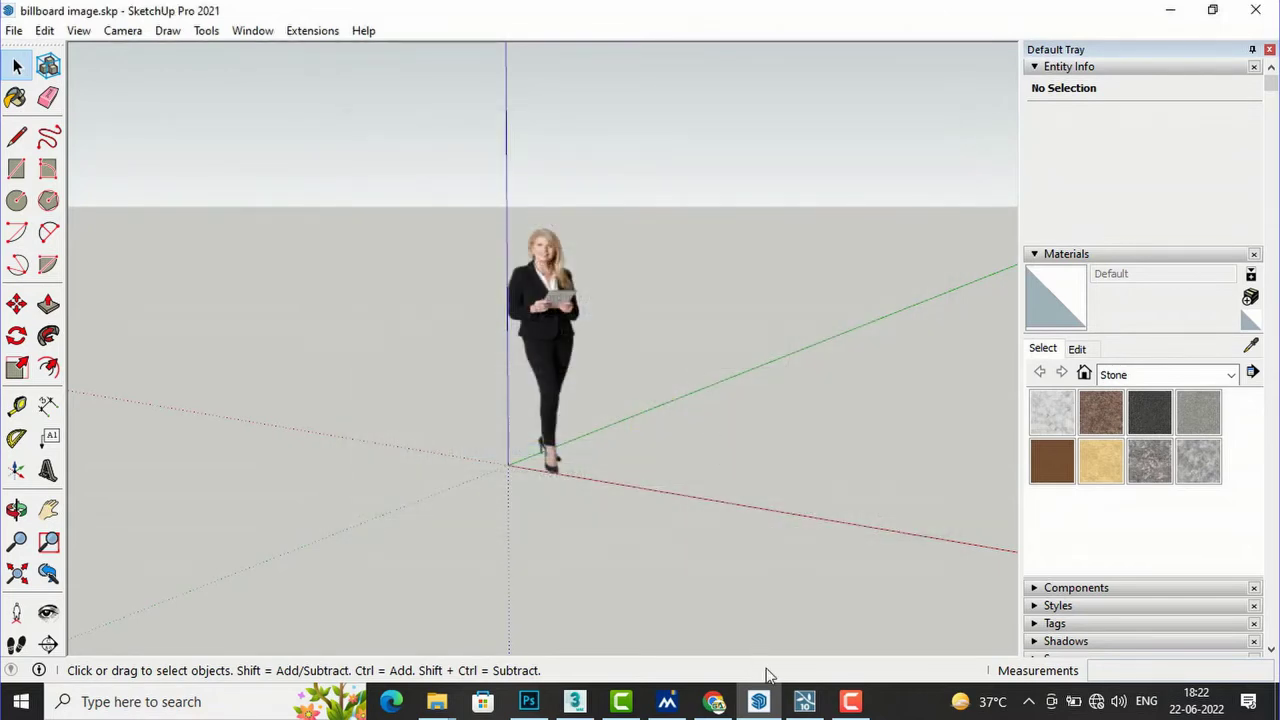
Step: Switch to Lumion, import billboard image.skp into the Main category with edges off, and place it on the lawn near the fire pit
{"action": "left_click", "coordinate": [804, 701]}
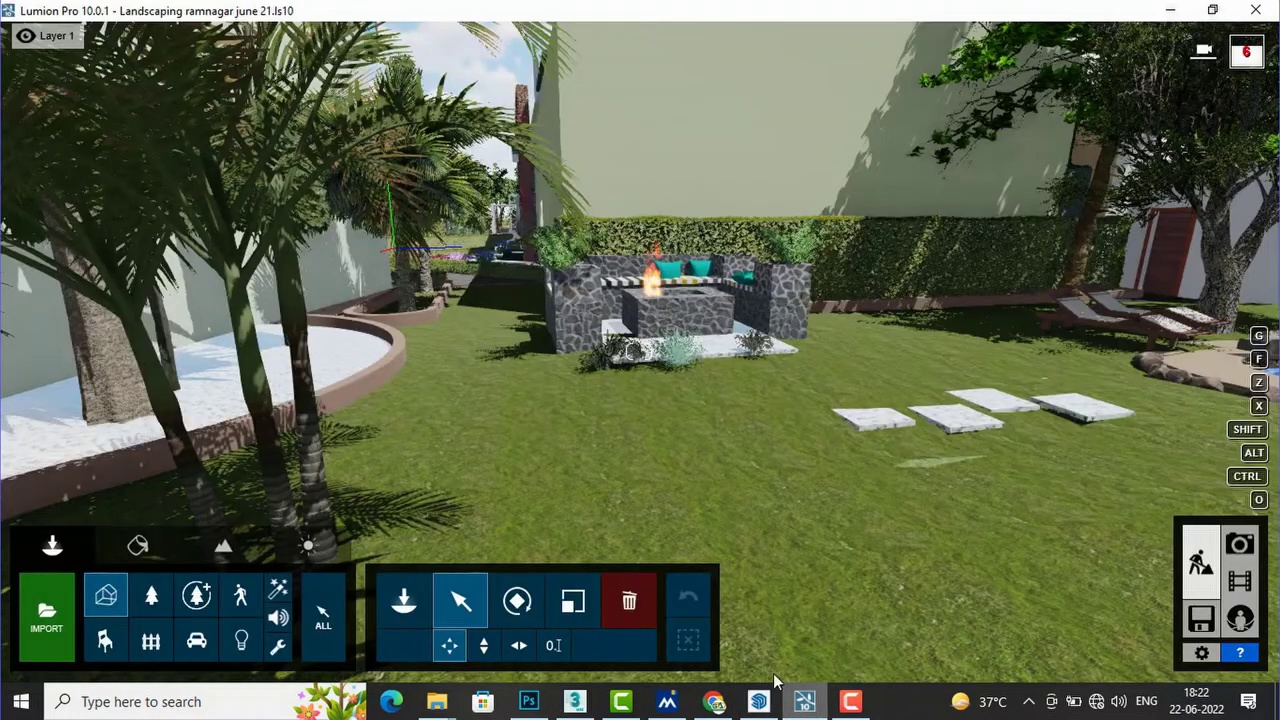
{"action": "left_click", "coordinate": [42, 610]}
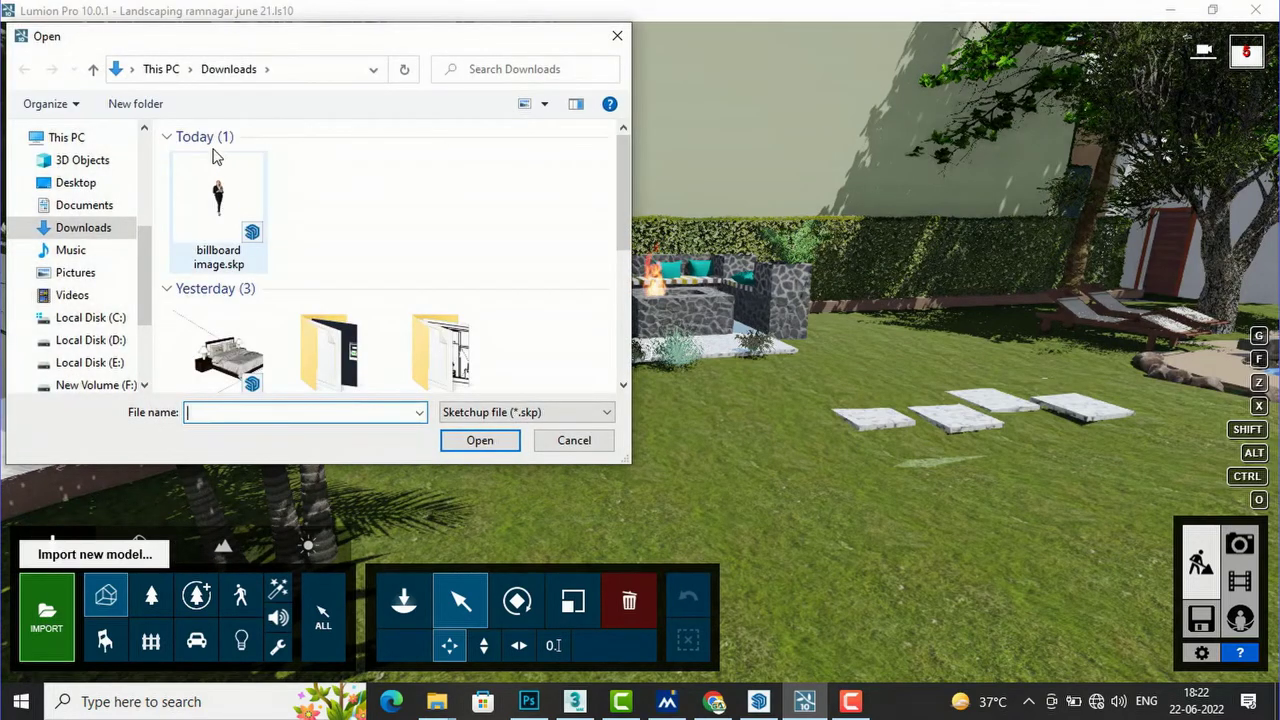
{"action": "left_click", "coordinate": [225, 205]}
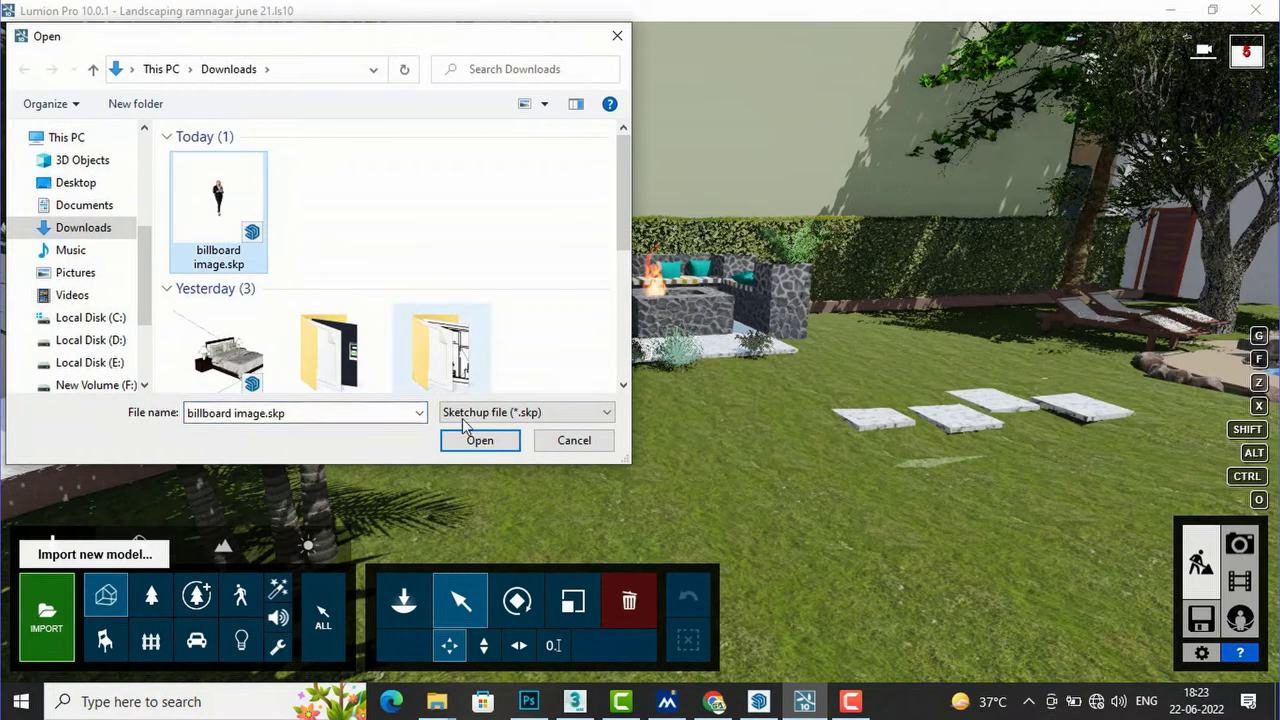
{"action": "left_click", "coordinate": [482, 442]}
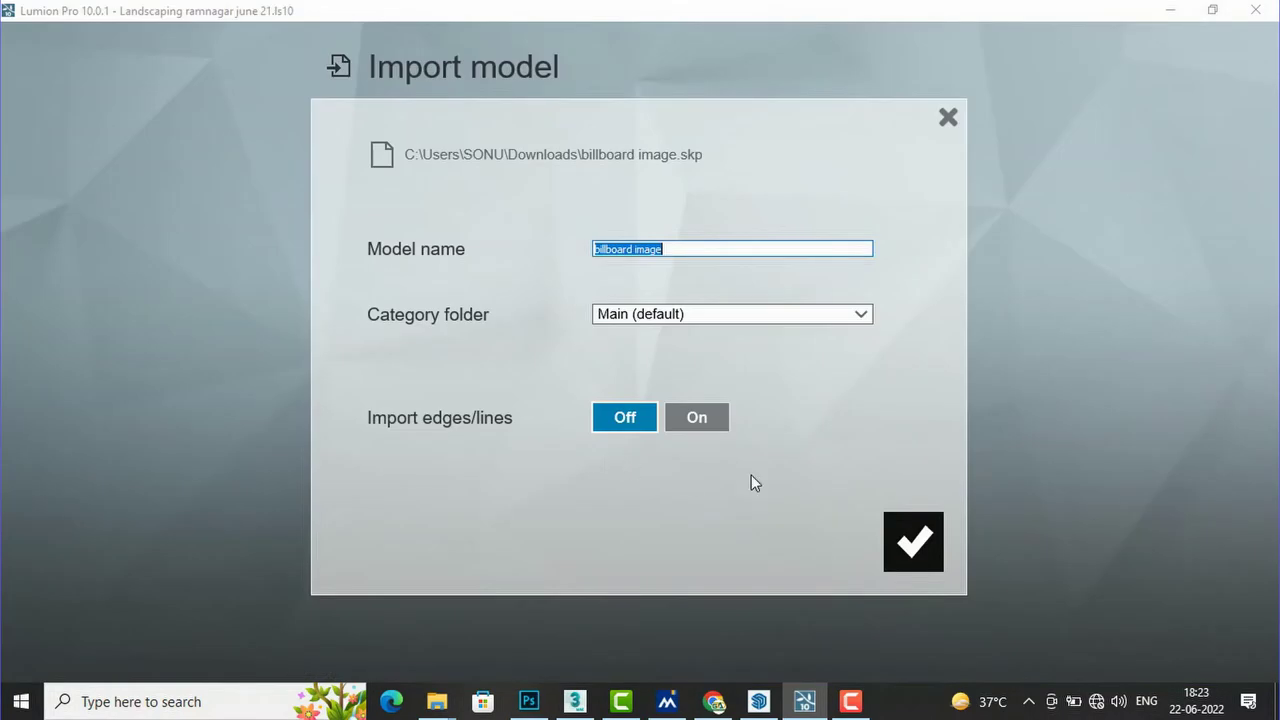
{"action": "left_click", "coordinate": [909, 553]}
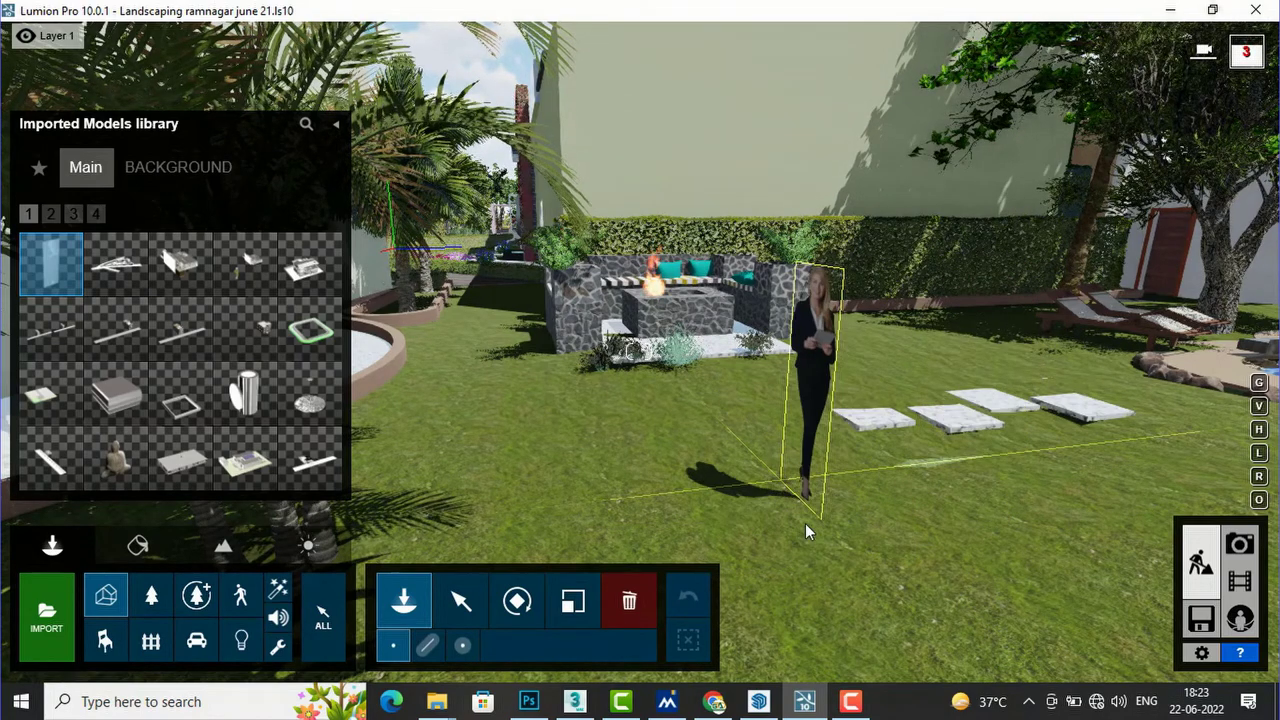
{"action": "left_click", "coordinate": [805, 523]}
Step: Examine how the placed flat figure looks from the front and from its edge by moving around it
{"action": "right_click_drag", "start_coordinate": [872, 476], "coordinate": [936, 480]}
{"action": "key", "text": "w"}
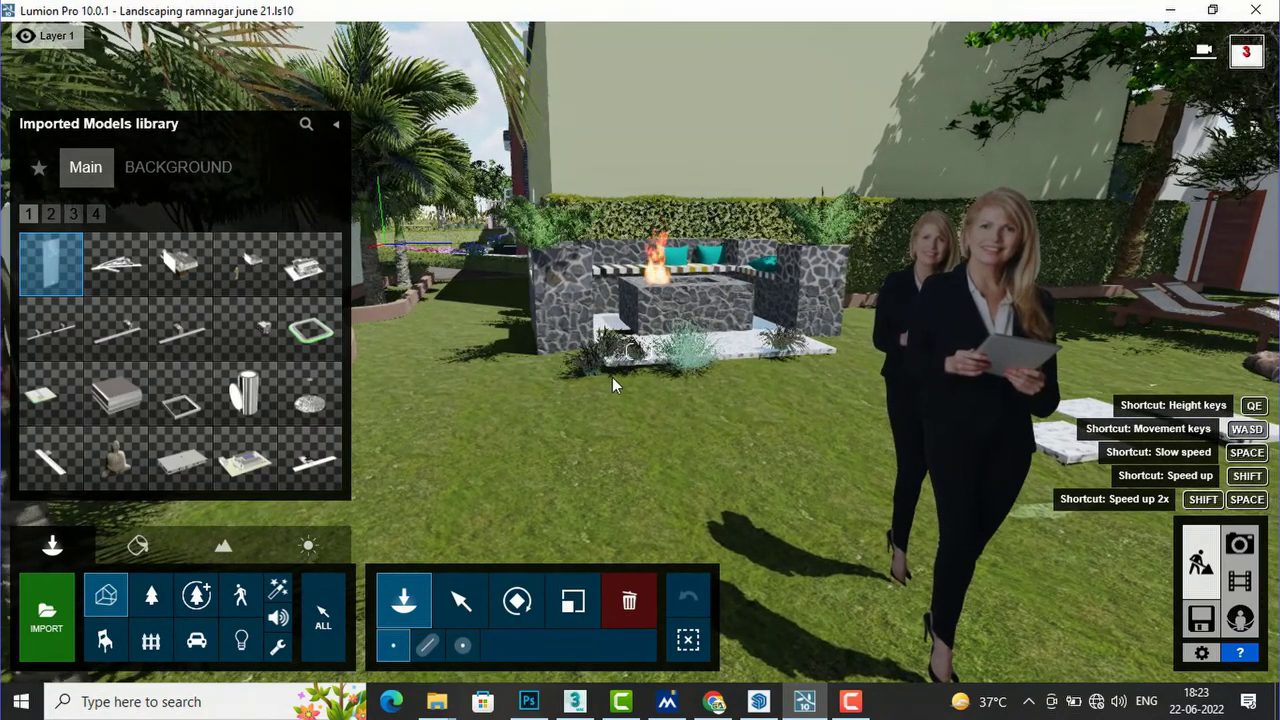
{"action": "left_click", "coordinate": [620, 446]}
{"action": "right_click_drag", "start_coordinate": [640, 351], "coordinate": [795, 485]}
{"action": "right_click_drag", "start_coordinate": [660, 490], "coordinate": [792, 468]}
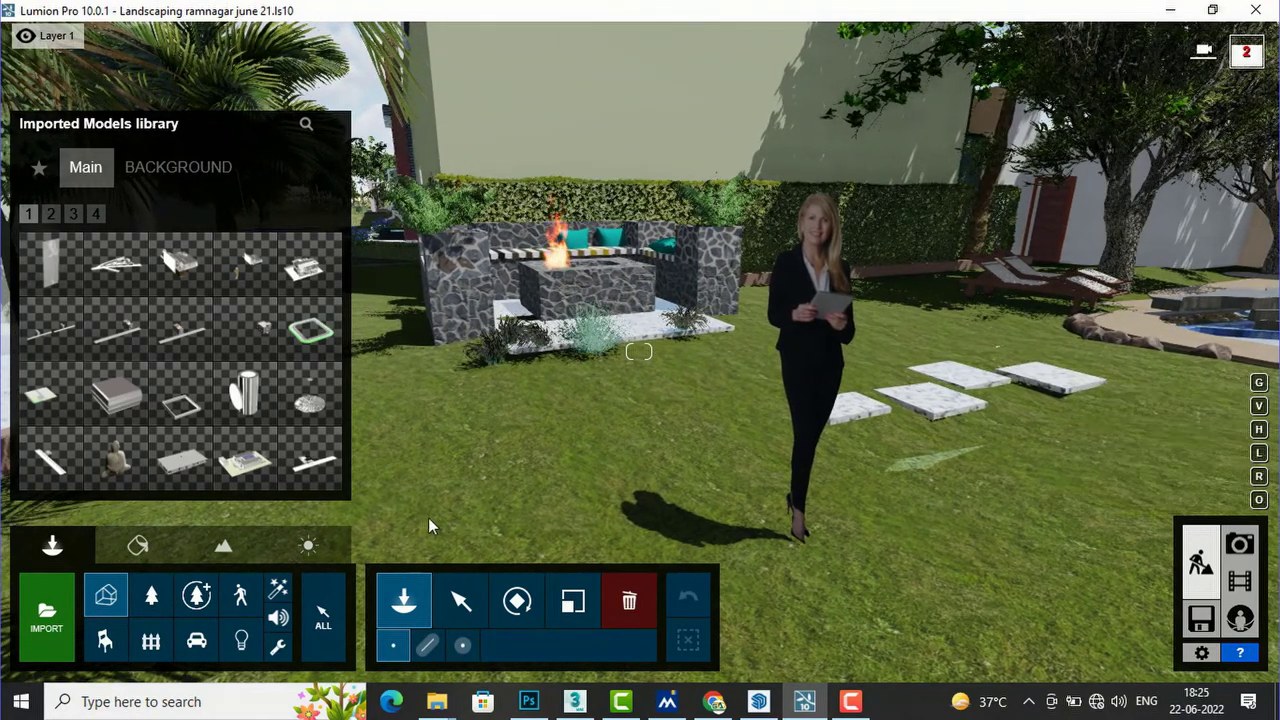
{"action": "key", "text": "s"}
{"action": "right_click_drag", "start_coordinate": [644, 531], "coordinate": [584, 556]}
{"action": "right_click_drag", "start_coordinate": [866, 463], "coordinate": [809, 463]}
{"action": "key", "text": "d"}
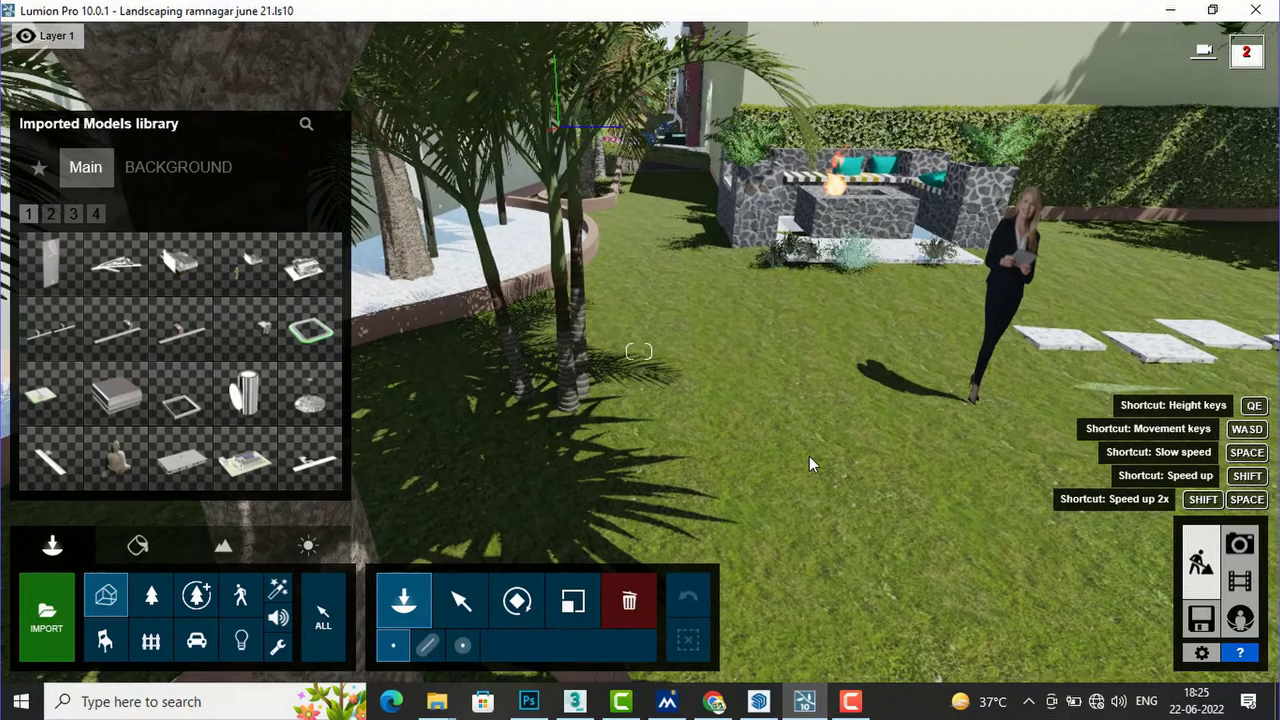
{"action": "key", "text": "d"}
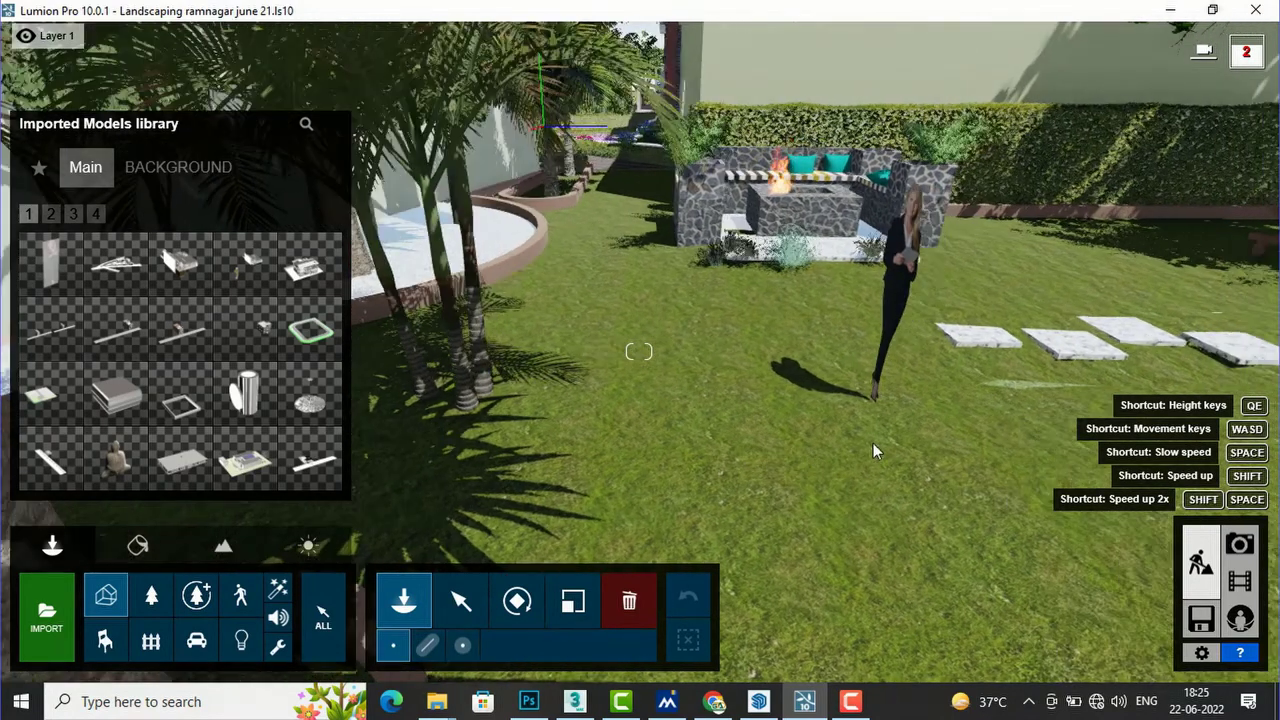
{"action": "key", "text": "d"}
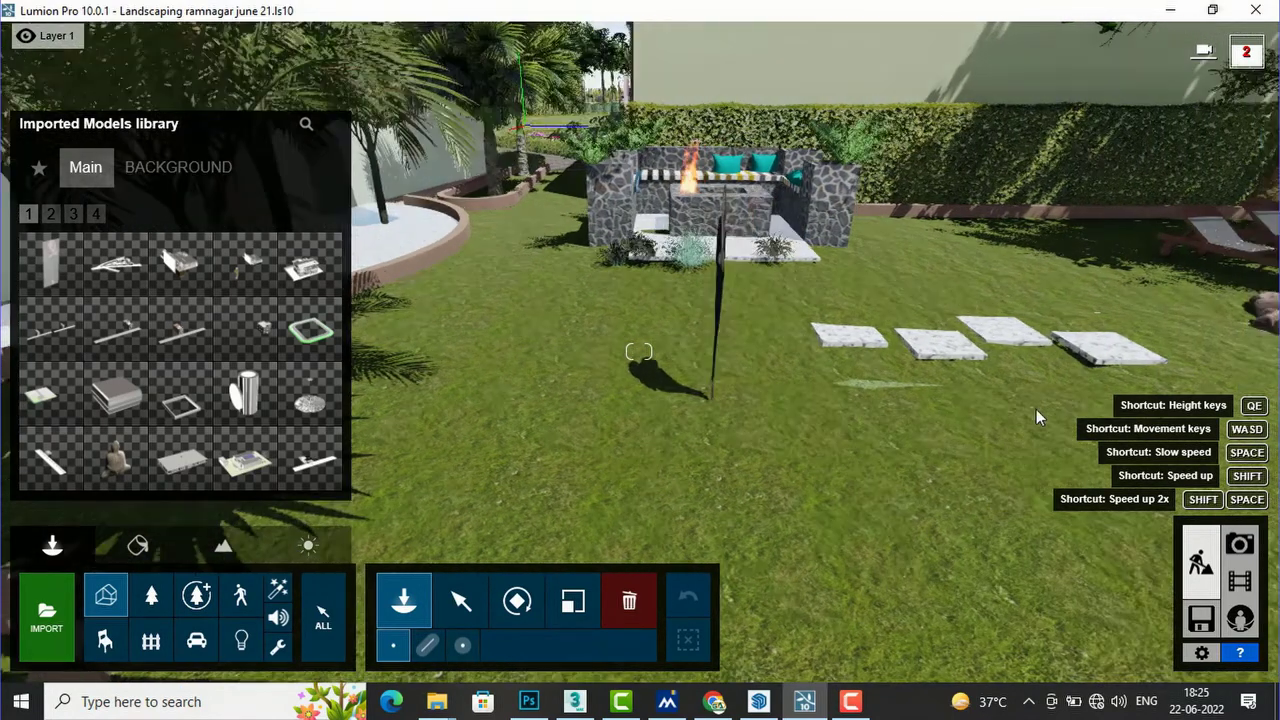
{"action": "key", "text": "d"}
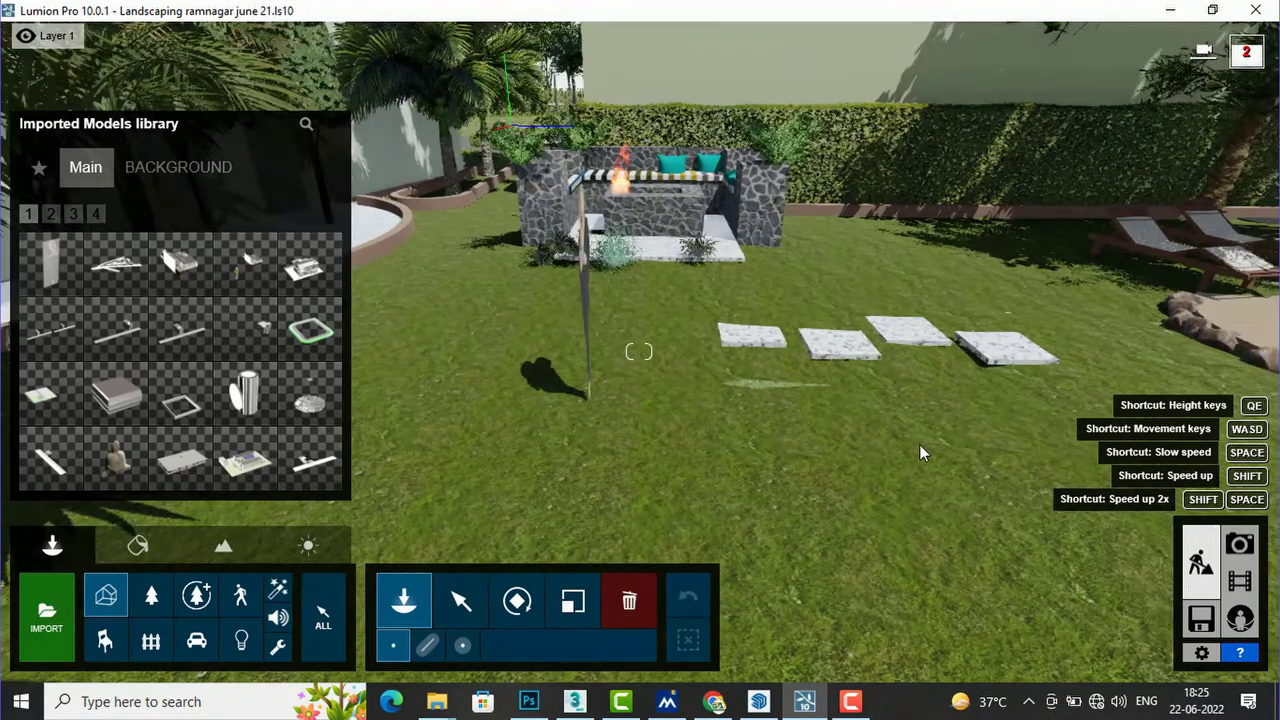
{"action": "key", "text": "d"}
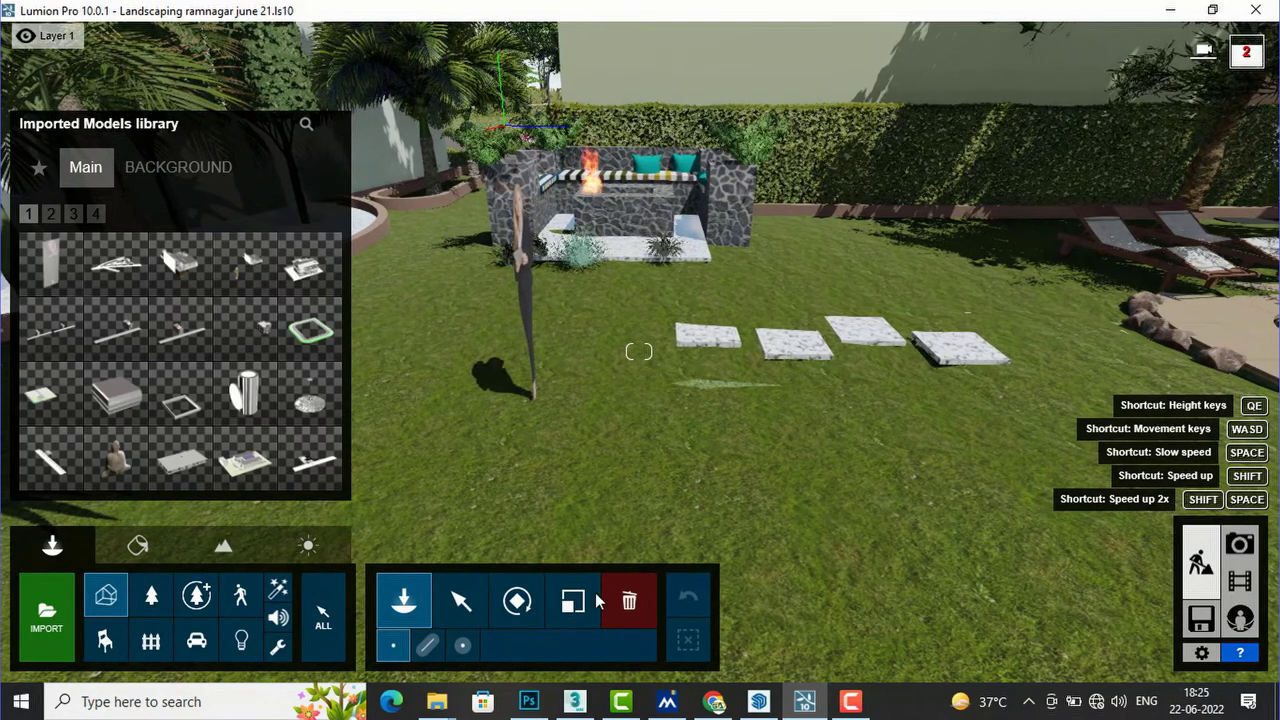
Step: Apply the Billboard material to the imported figure's Image surface and save the material changes
{"action": "left_click", "coordinate": [139, 548]}
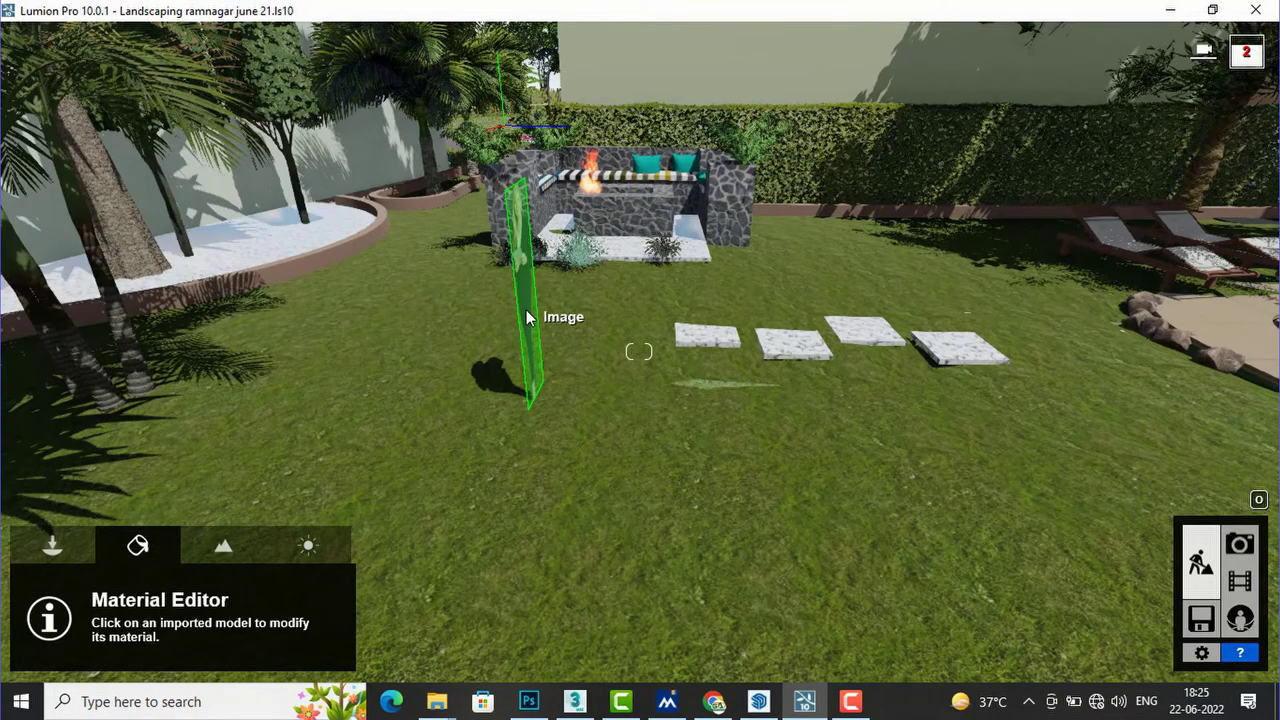
{"action": "left_click", "coordinate": [527, 317]}
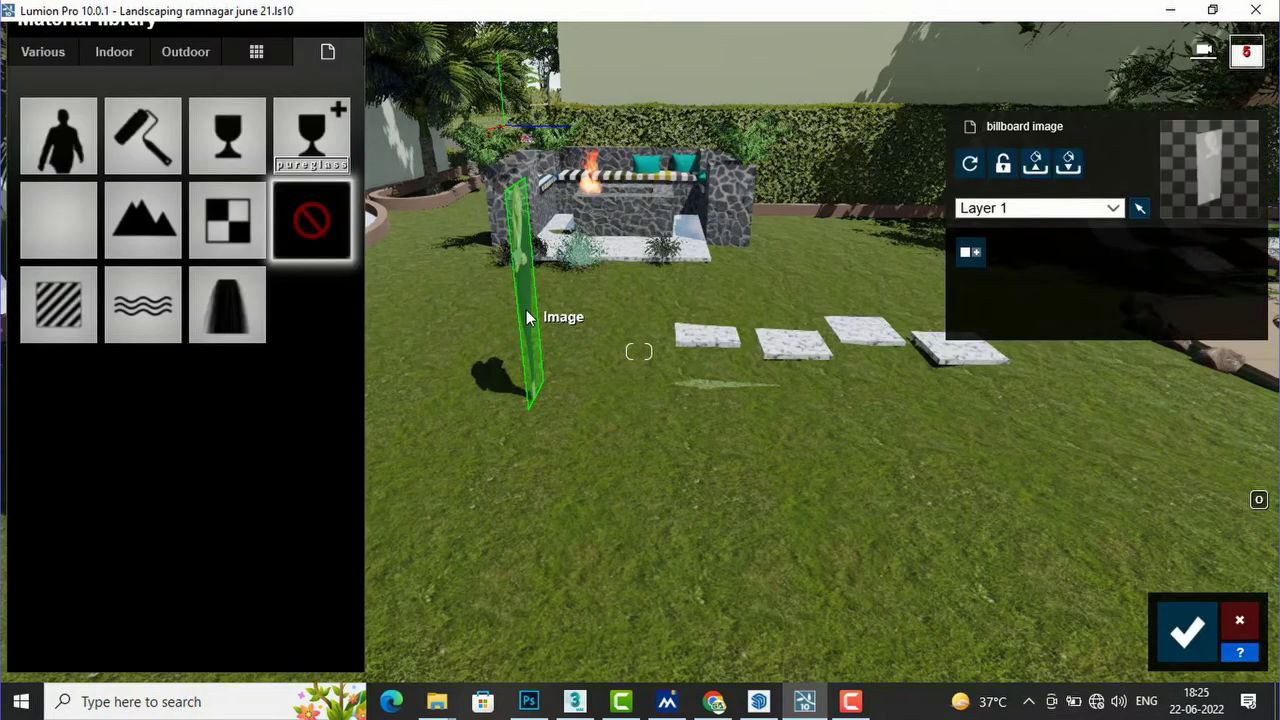
{"action": "left_click", "coordinate": [60, 165]}
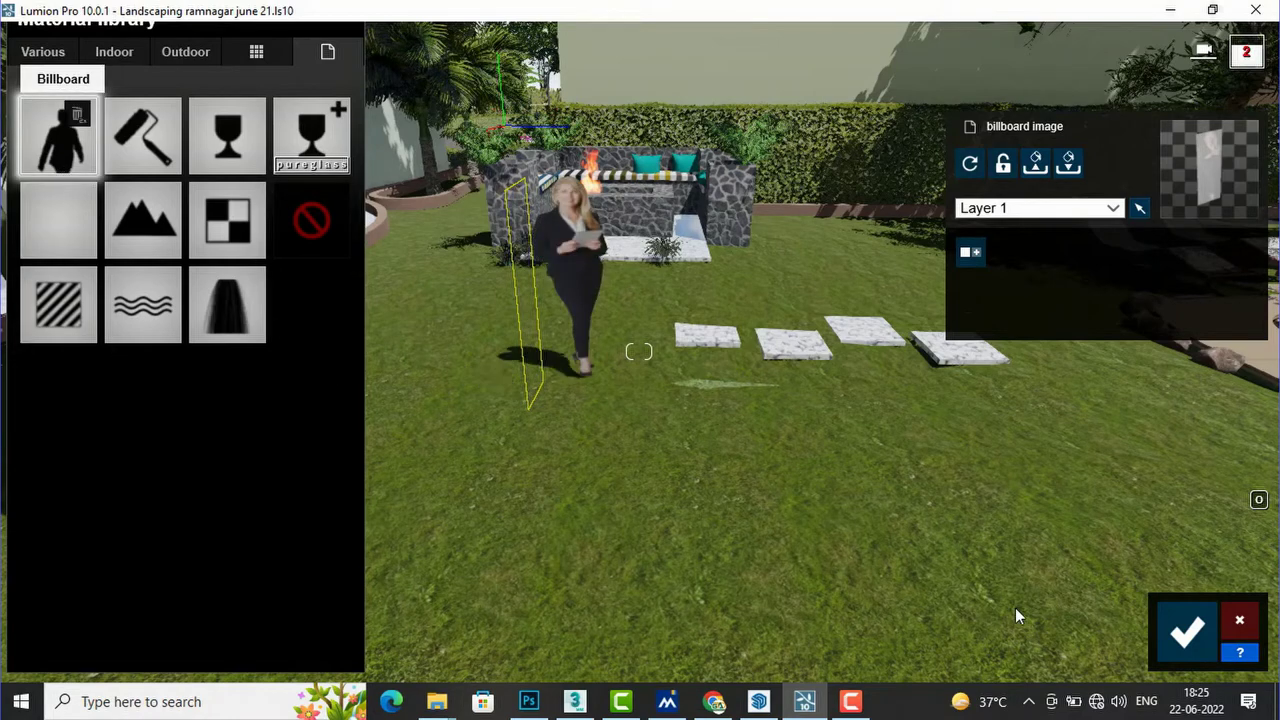
{"action": "left_click", "coordinate": [1188, 634]}
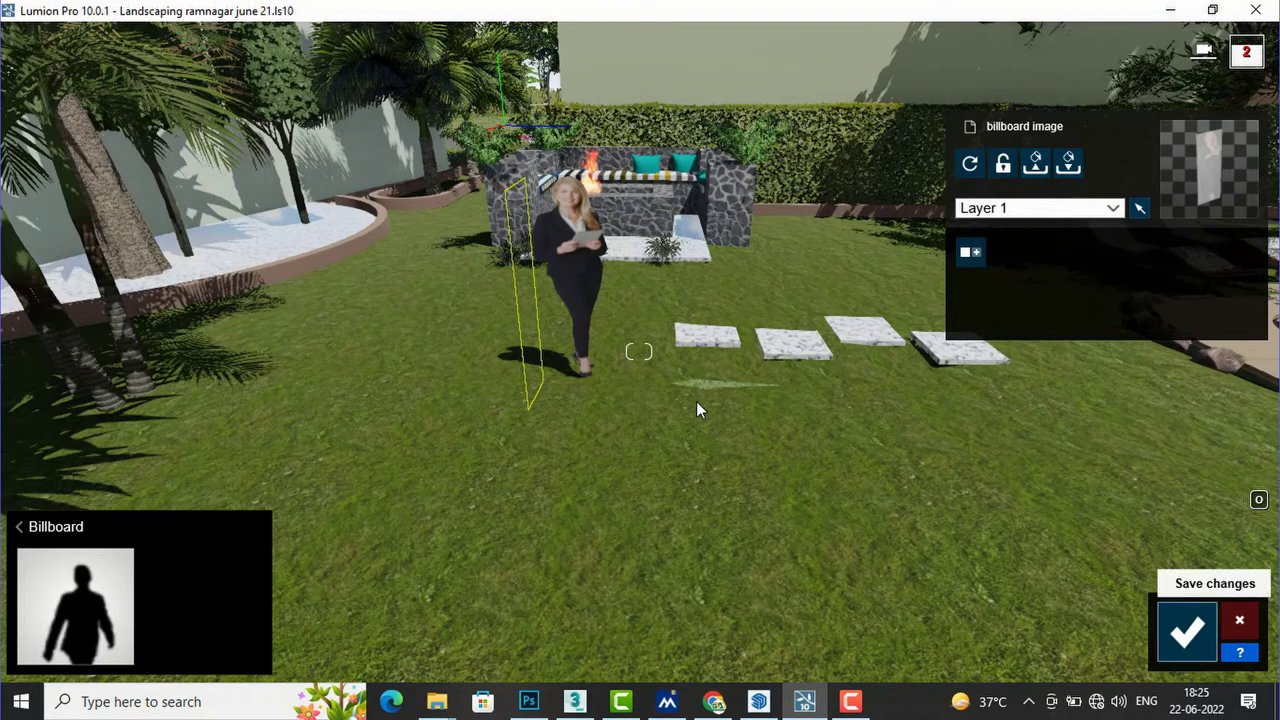
{"action": "key", "text": "Return"}
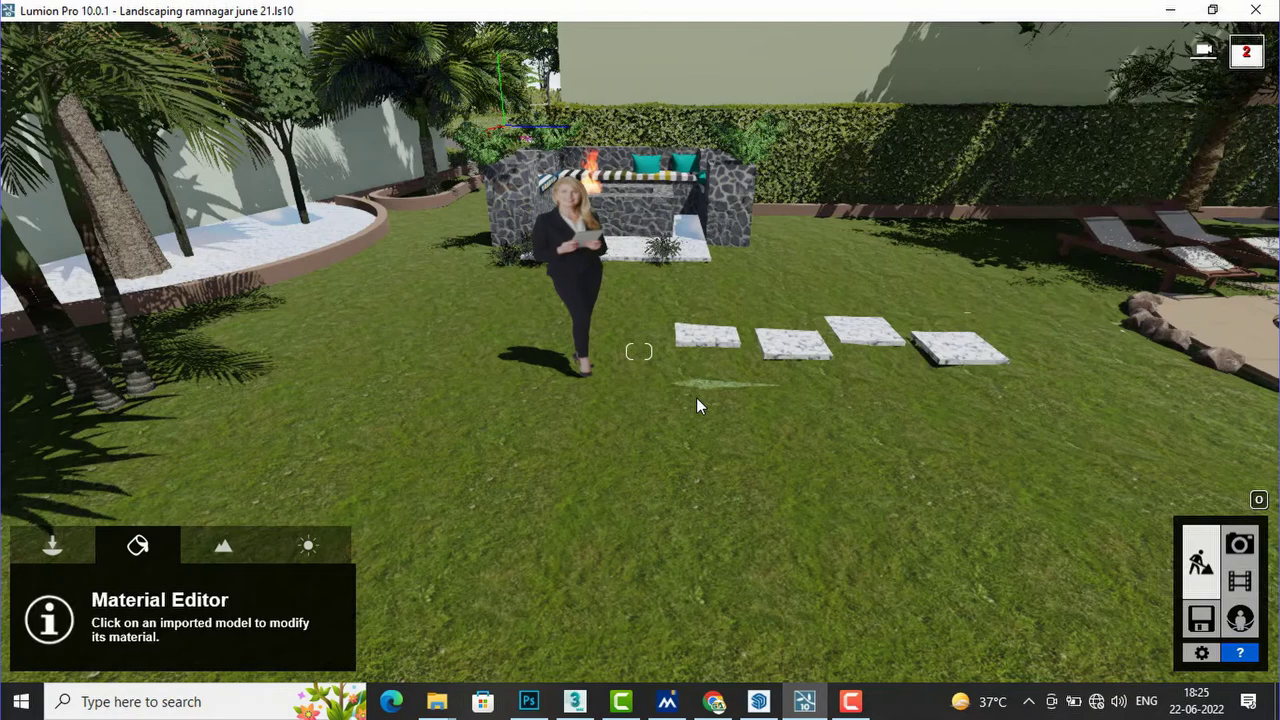
Step: Examine the billboard figure's orientation toward the camera from different sides of the lawn
{"action": "key", "text": "d"}
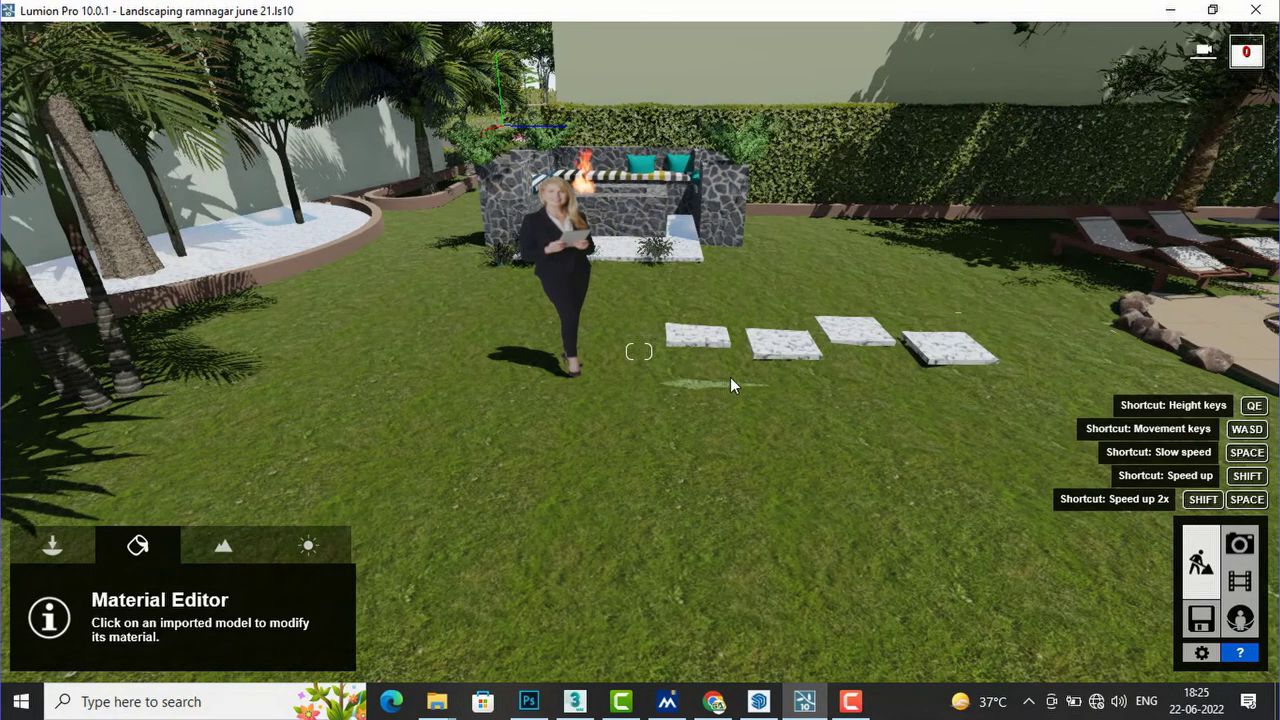
{"action": "key", "text": "d"}
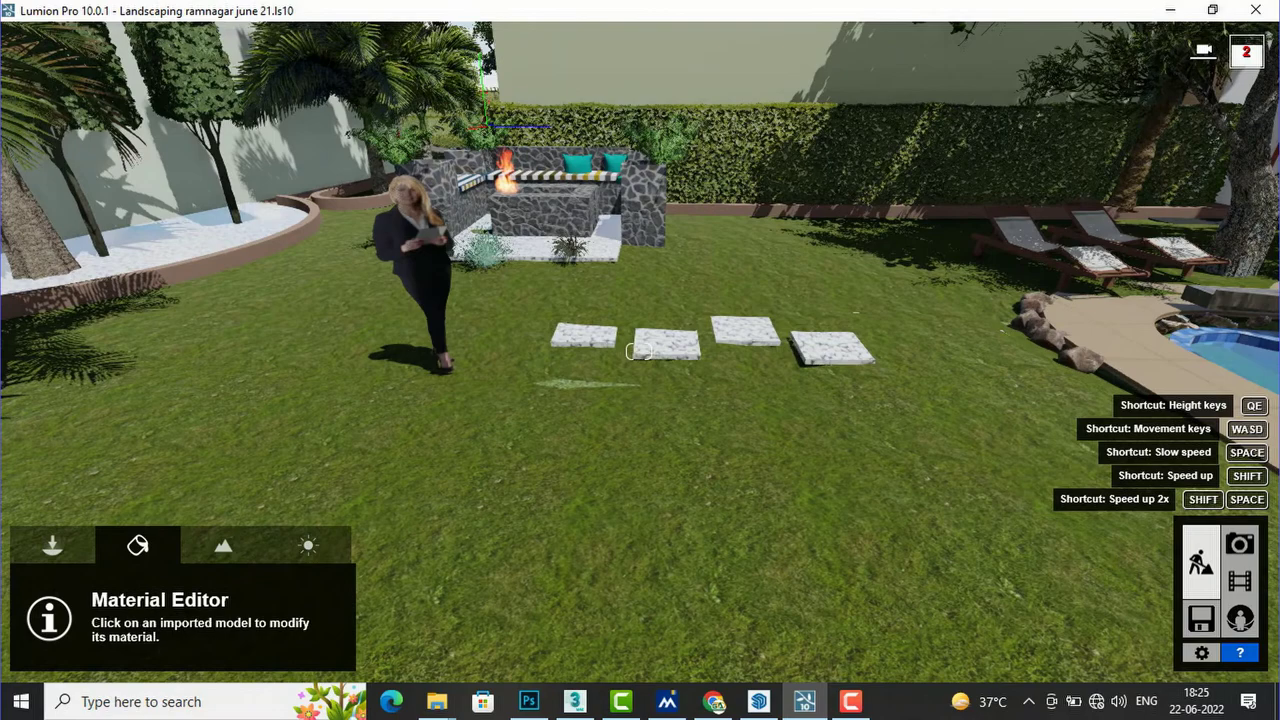
{"action": "key", "text": "d"}
{"action": "right_click_drag", "start_coordinate": [638, 351], "coordinate": [322, 680]}
{"action": "key", "text": "s"}
{"action": "right_click_drag", "start_coordinate": [545, 328], "coordinate": [670, 295]}
{"action": "right_click_drag", "start_coordinate": [639, 351], "coordinate": [207, 528]}
{"action": "right_click_drag", "start_coordinate": [490, 350], "coordinate": [482, 310]}
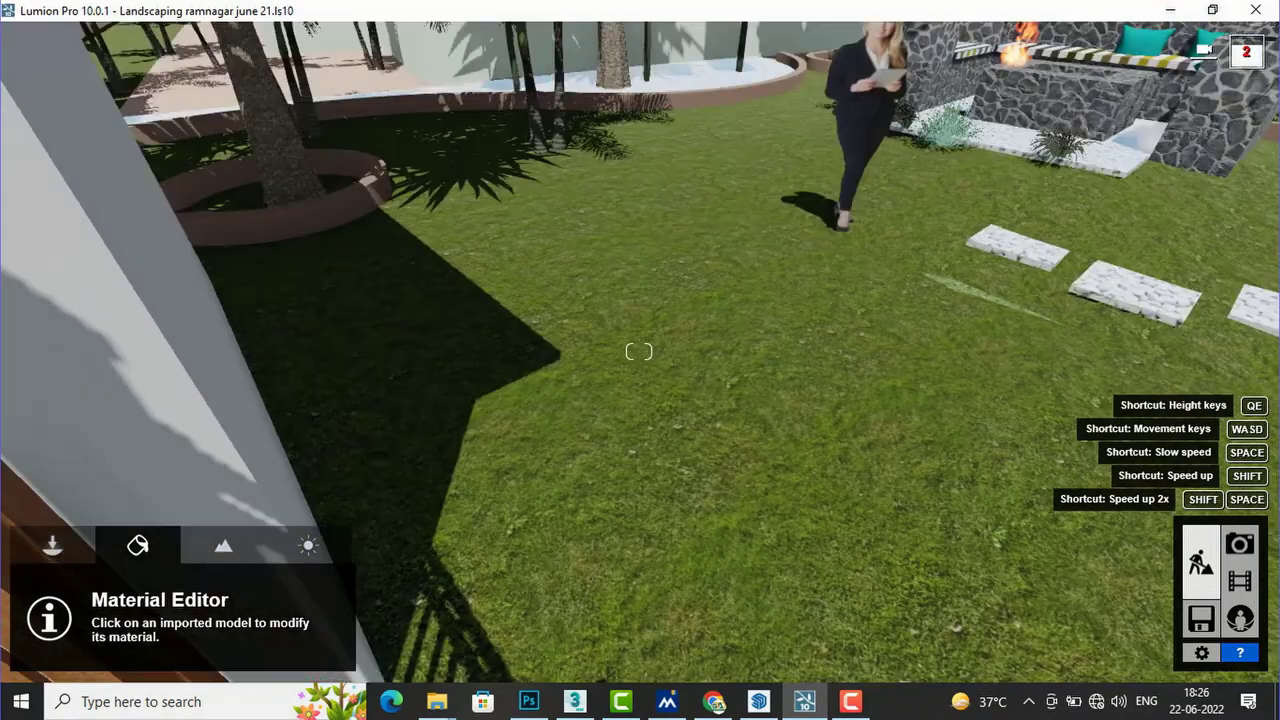